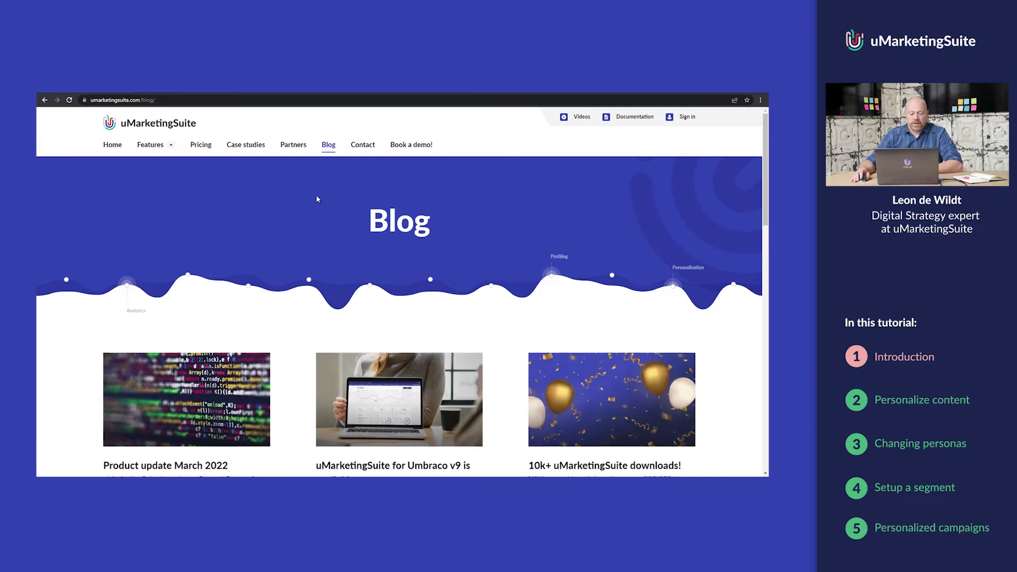
# - Find the article "The battle is on" in the blog overview and open it
pyautogui.scroll(-3, 321, 180)
pyautogui.scroll(-2, 318, 198)
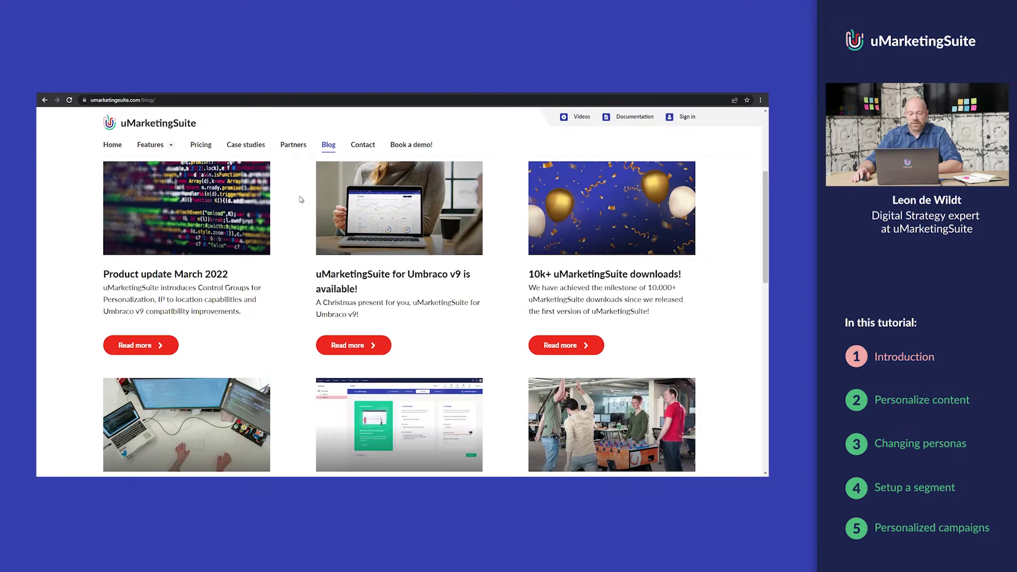
pyautogui.scroll(-1, 298, 200)
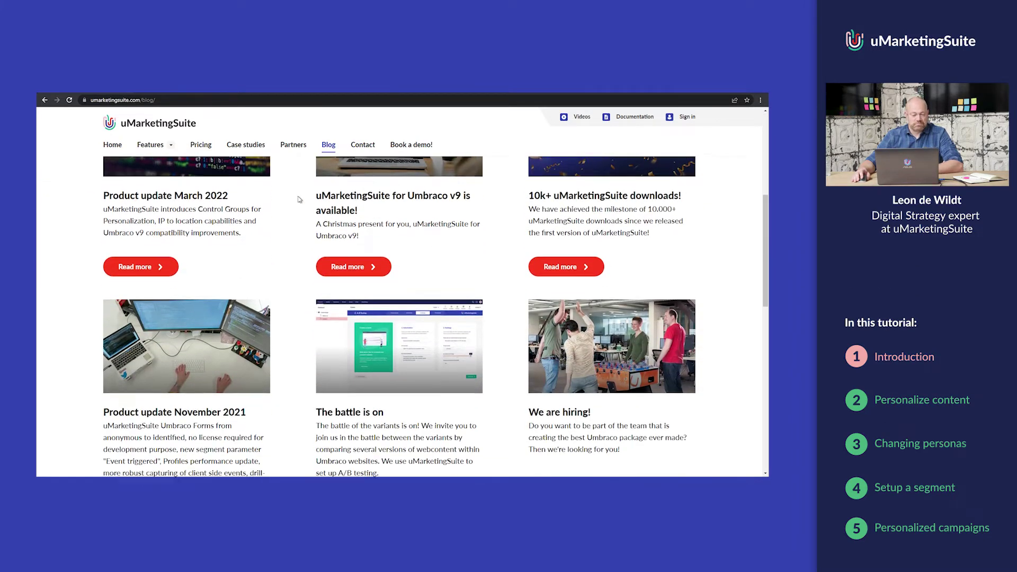
pyautogui.scroll(-1, 298, 199)
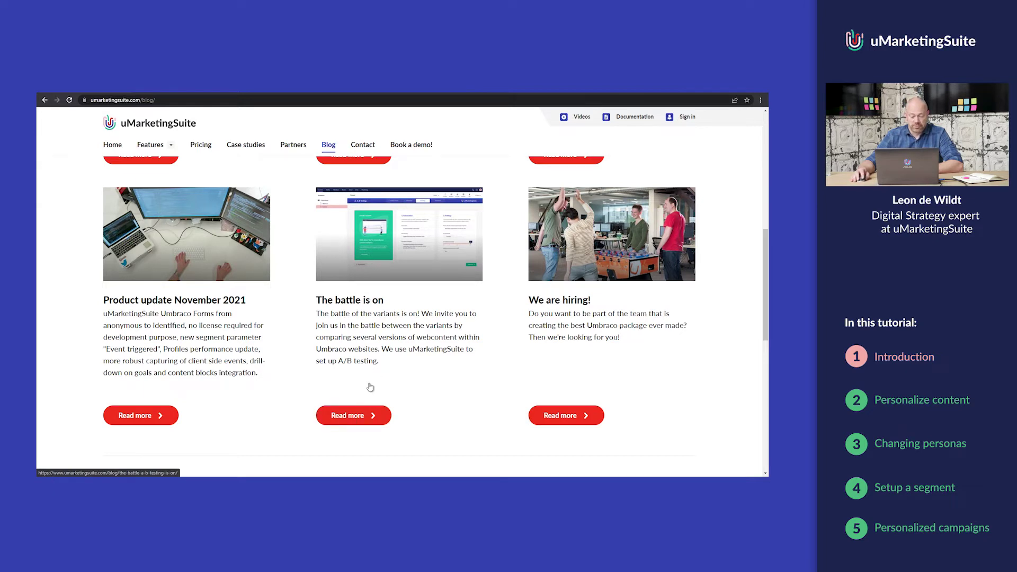
pyautogui.click(360, 417)
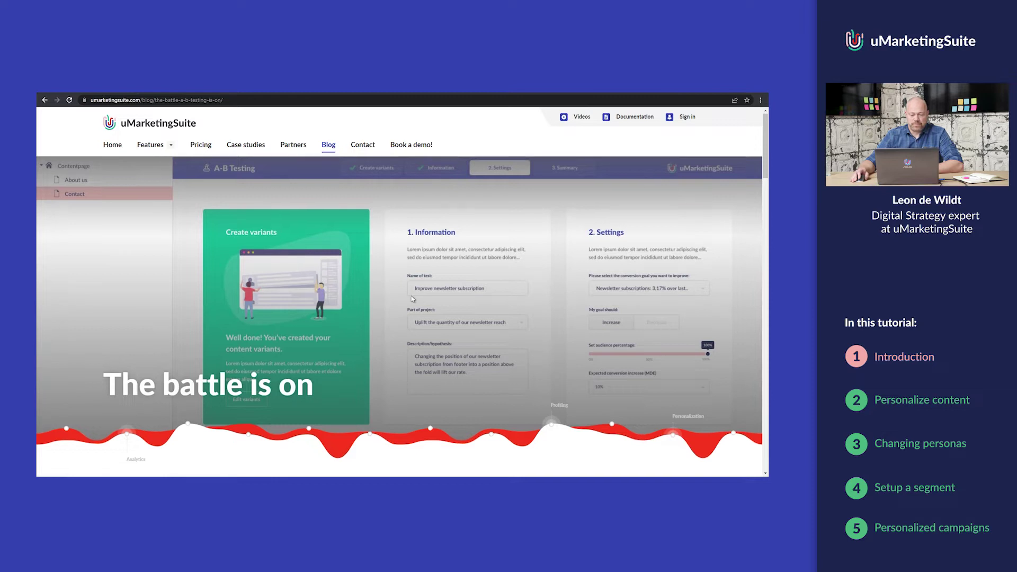
# - Read through the A/B testing article, including its variant comparison, winner and conversion sections
pyautogui.scroll(-3, 413, 299)
pyautogui.scroll(-2, 413, 299)
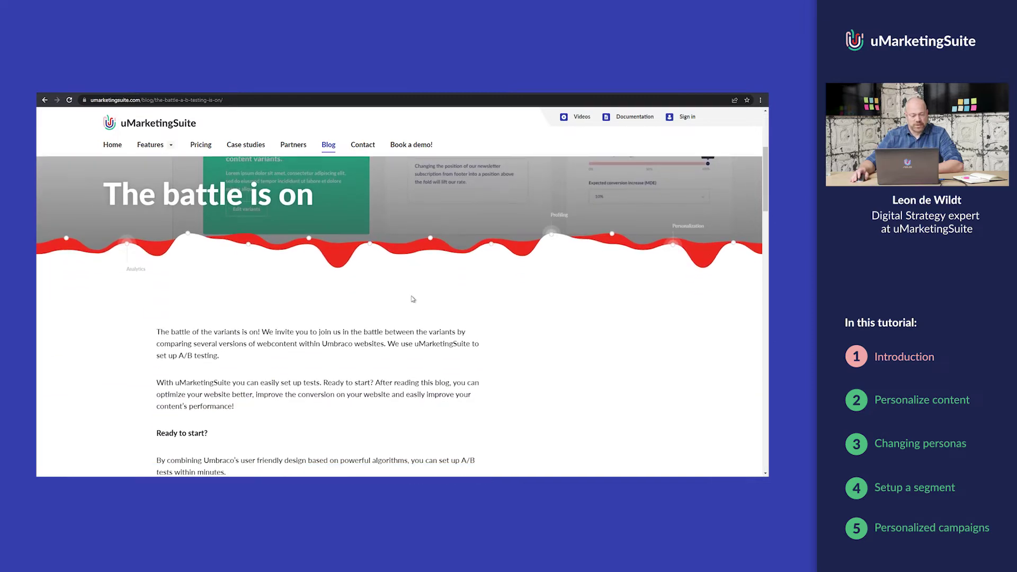
pyautogui.scroll(-5, 229, 360)
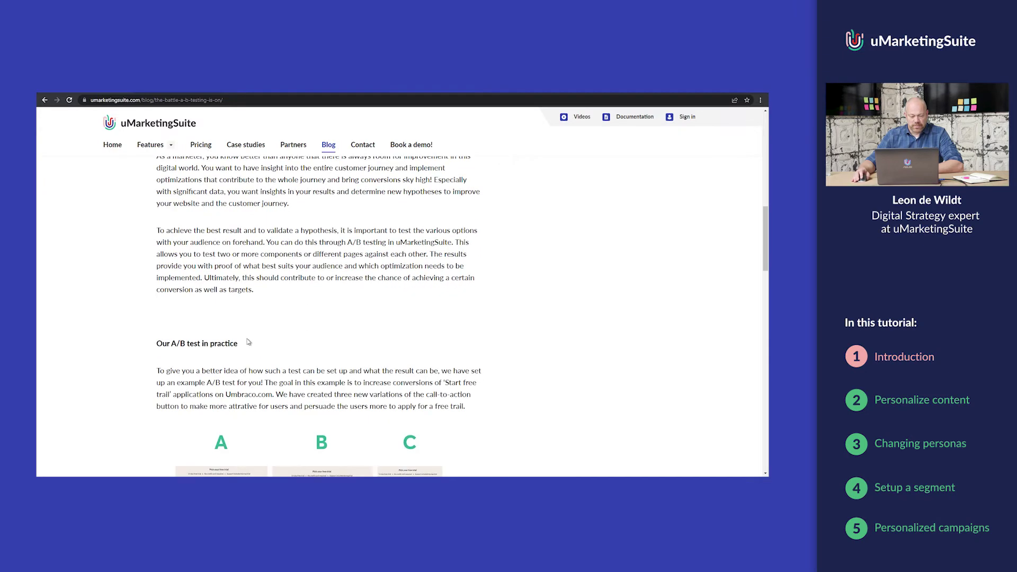
pyautogui.scroll(-3, 248, 342)
pyautogui.scroll(-2, 371, 306)
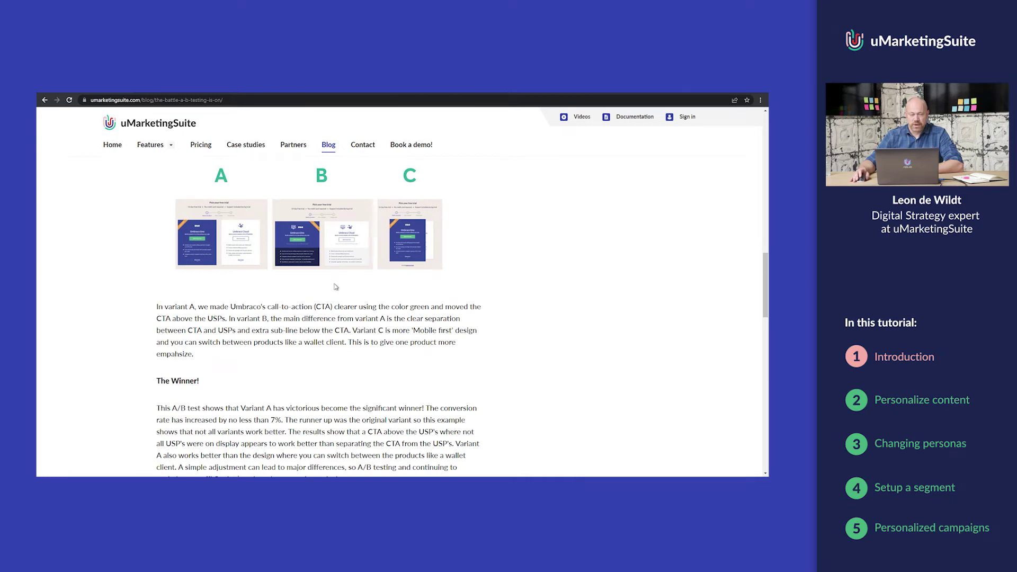
pyautogui.scroll(-5, 339, 295)
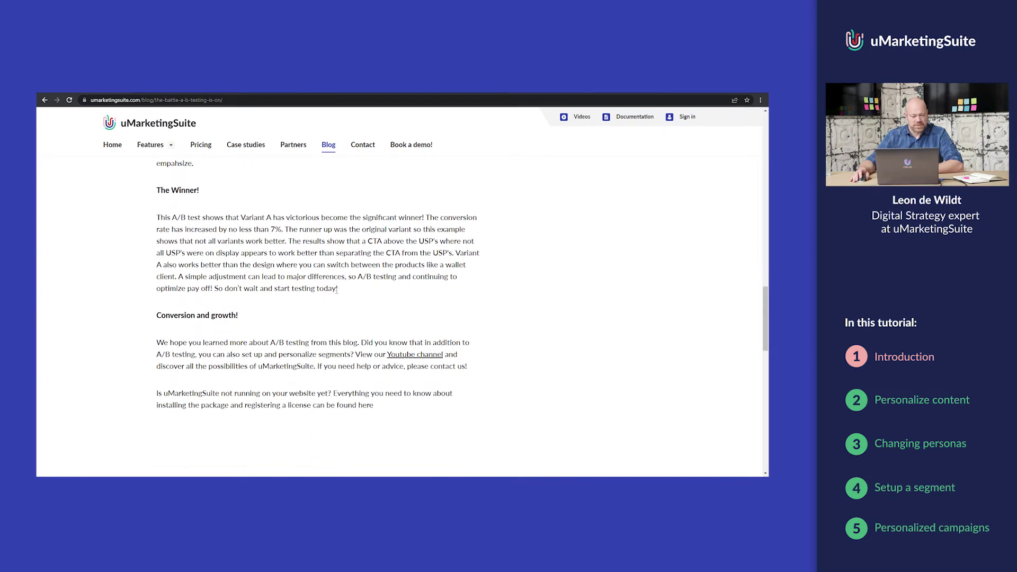
pyautogui.scroll(-2, 335, 288)
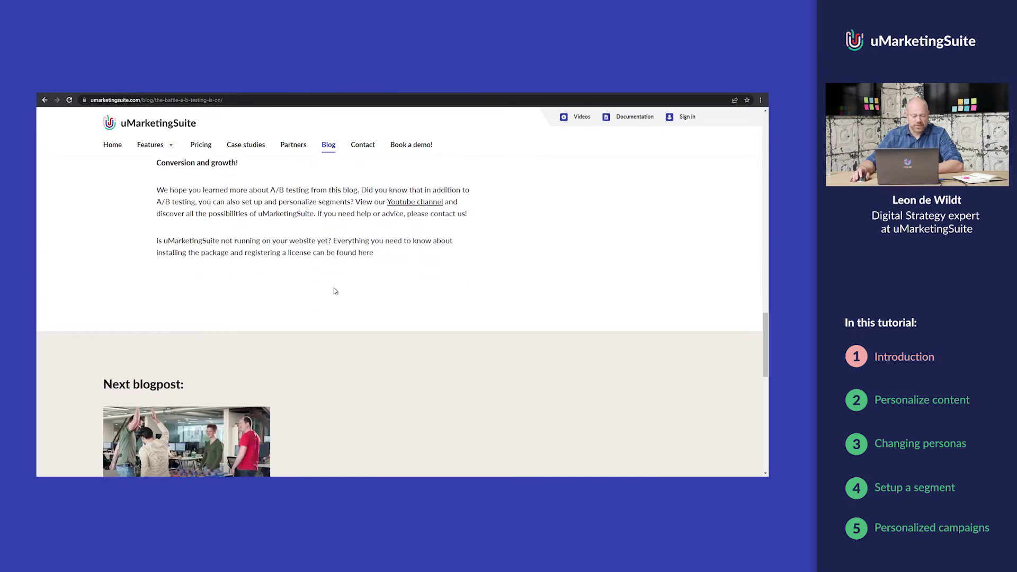
# - Return to the blog overview and open the article "A personalized popup in 5 minutes!" from page 2
pyautogui.scroll(4, 336, 291)
pyautogui.click(329, 148)
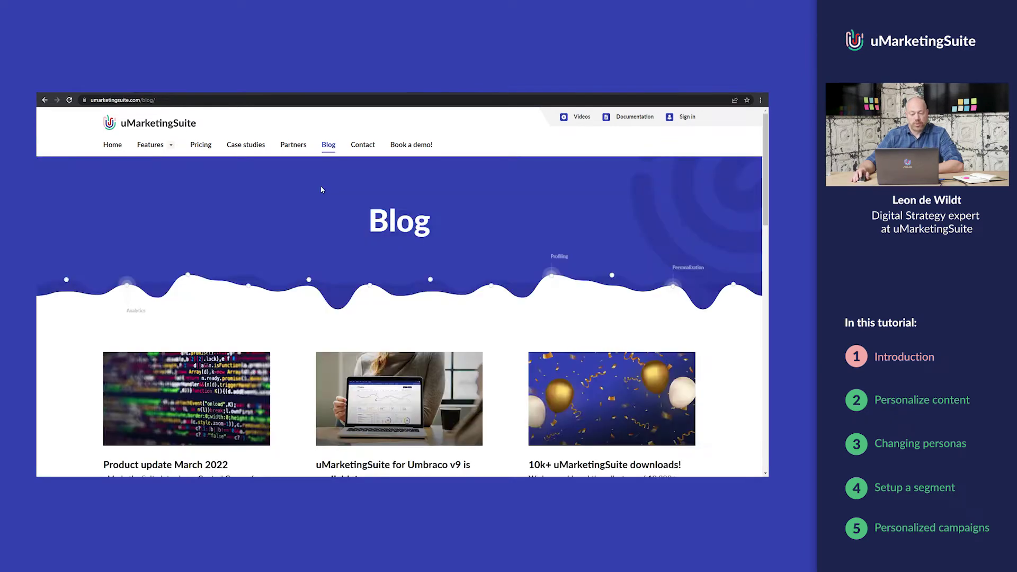
pyautogui.scroll(-2, 320, 187)
pyautogui.scroll(-5, 321, 191)
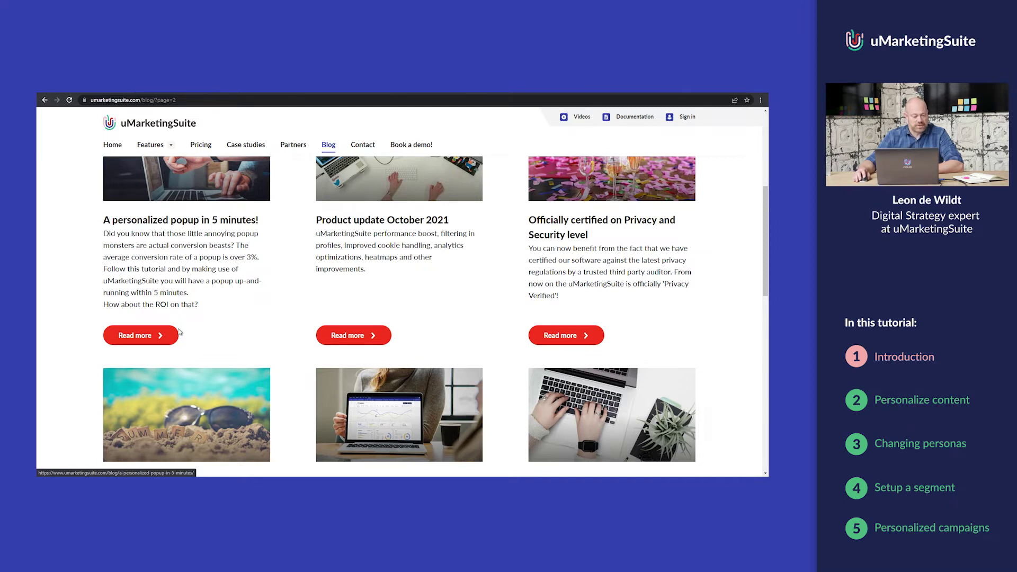
pyautogui.click(162, 336)
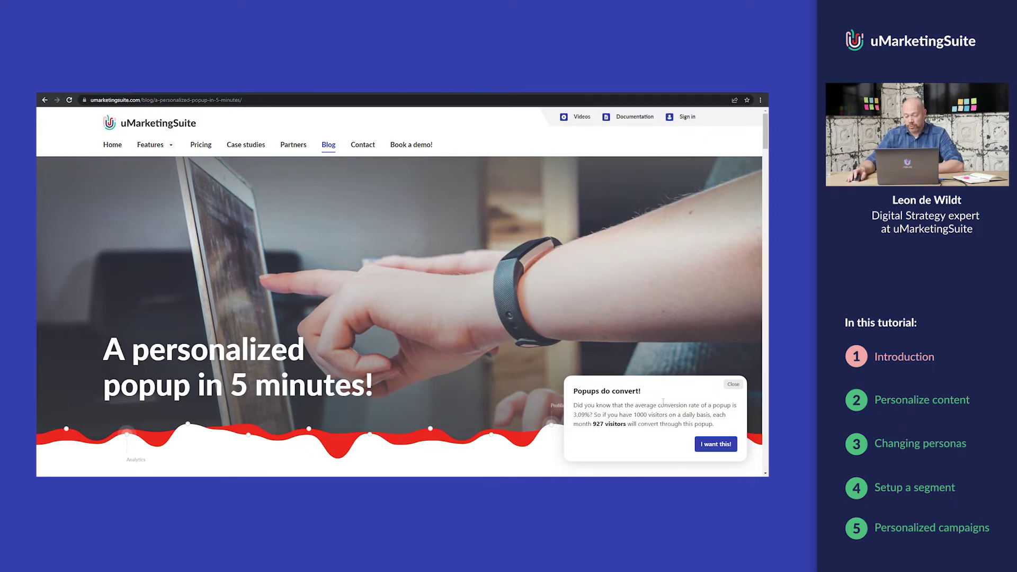
# - Dismiss the "Popups do convert!" popup and read through the article's segment, personalization and popup setup instructions
pyautogui.click(733, 384)
pyautogui.scroll(-3, 488, 357)
pyautogui.scroll(-4, 491, 361)
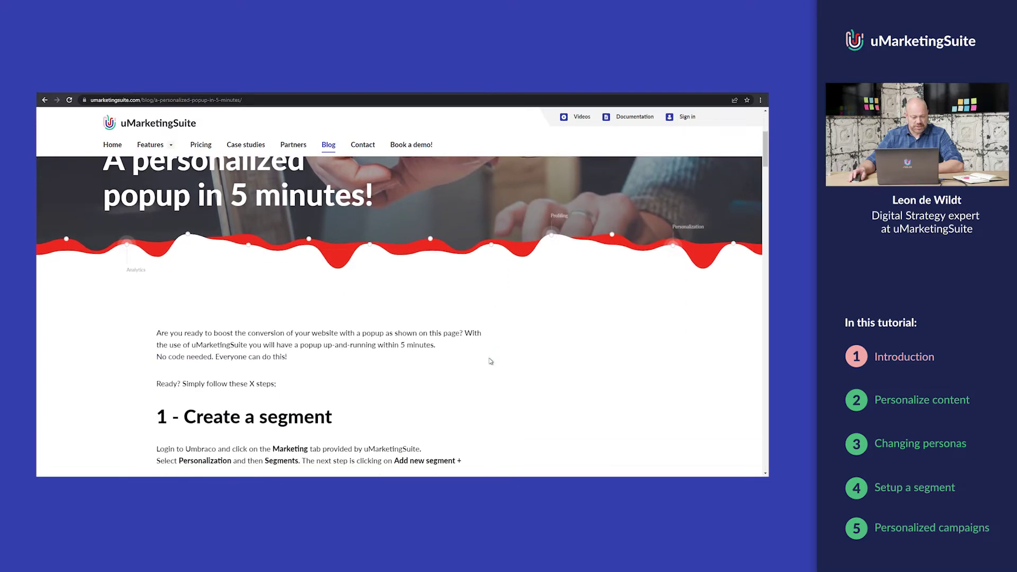
pyautogui.scroll(-7, 490, 360)
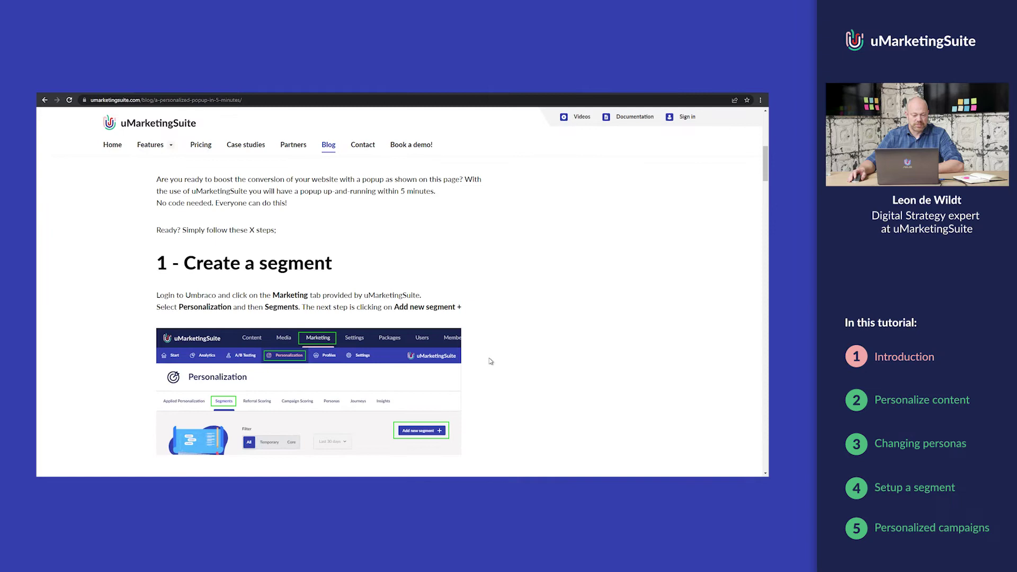
pyautogui.scroll(-8, 491, 361)
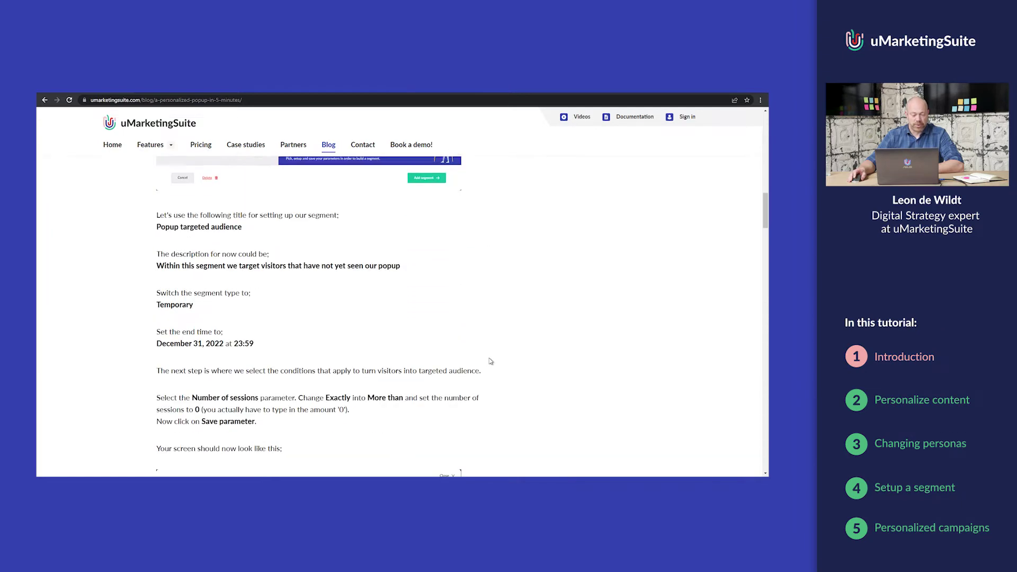
pyautogui.scroll(-8, 490, 361)
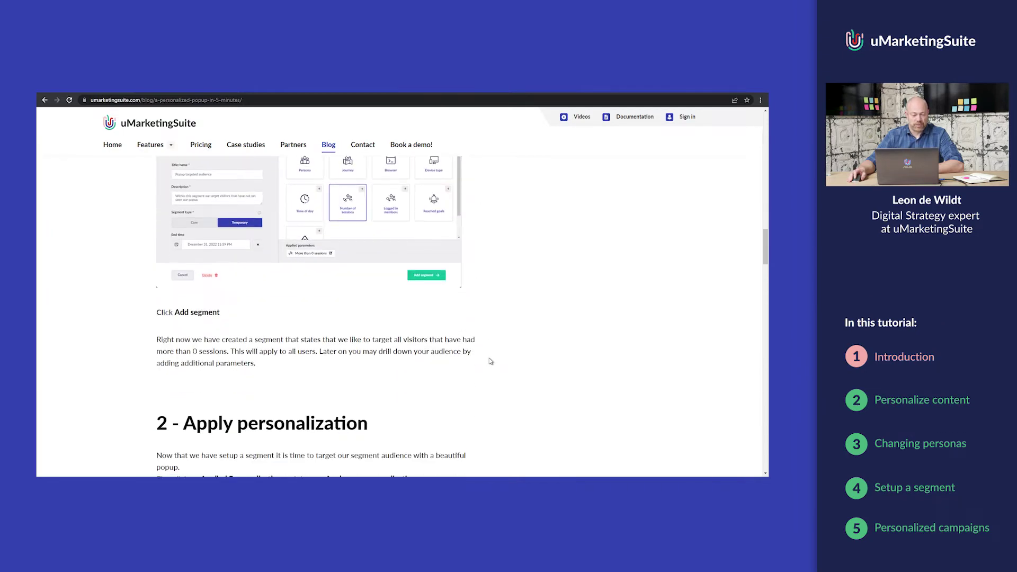
pyautogui.scroll(-8, 491, 361)
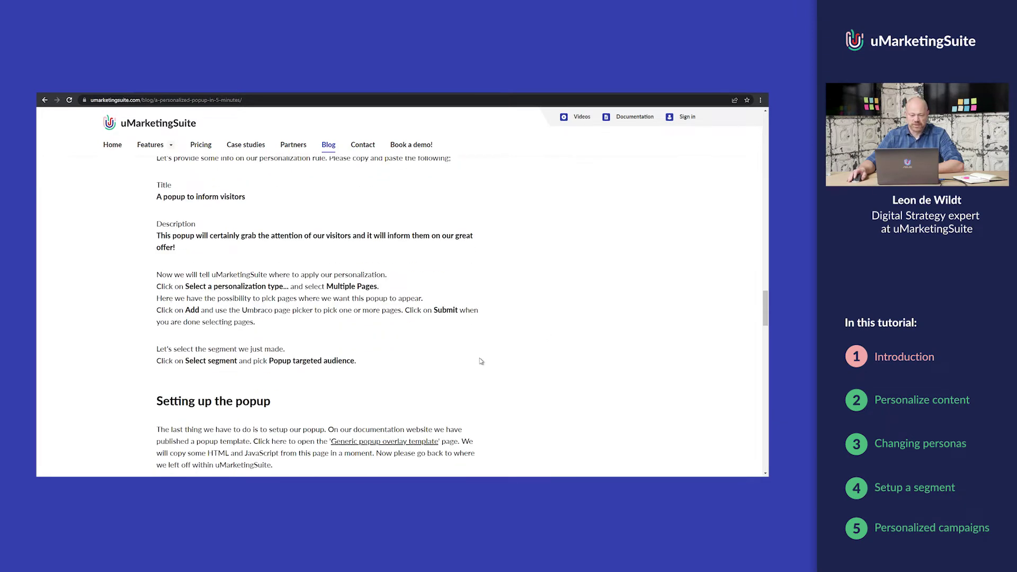
# - Go back to the blog and open the article "Get started with personalization" from page 2
pyautogui.click(328, 146)
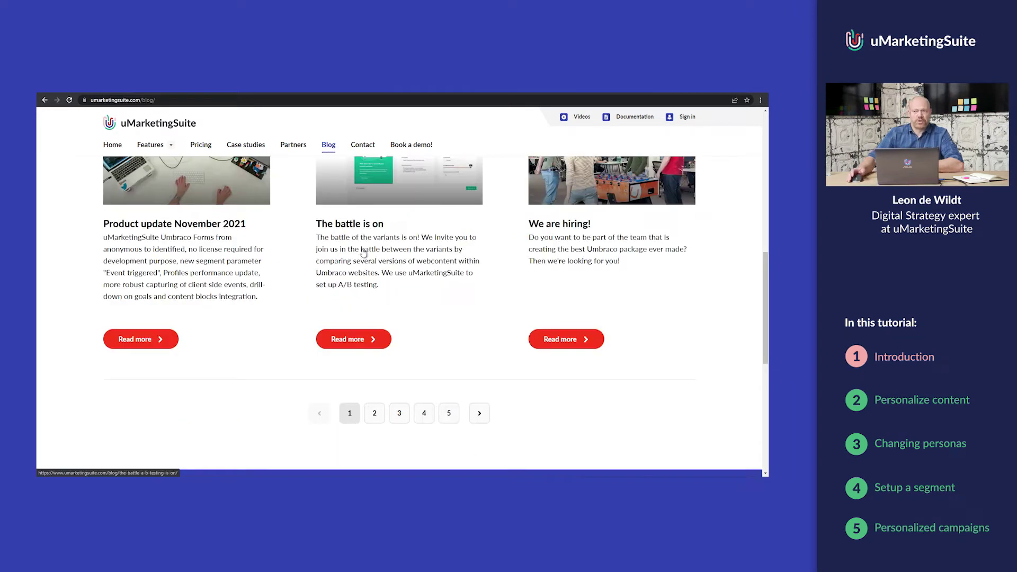
pyautogui.click(375, 414)
pyautogui.scroll(3, 395, 370)
pyautogui.scroll(-2, 395, 359)
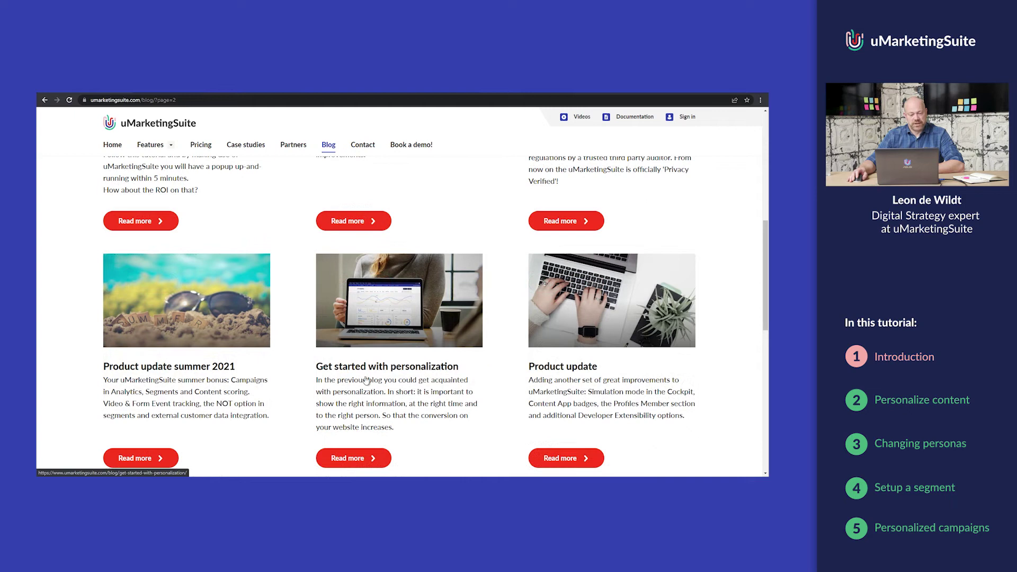
pyautogui.click(356, 458)
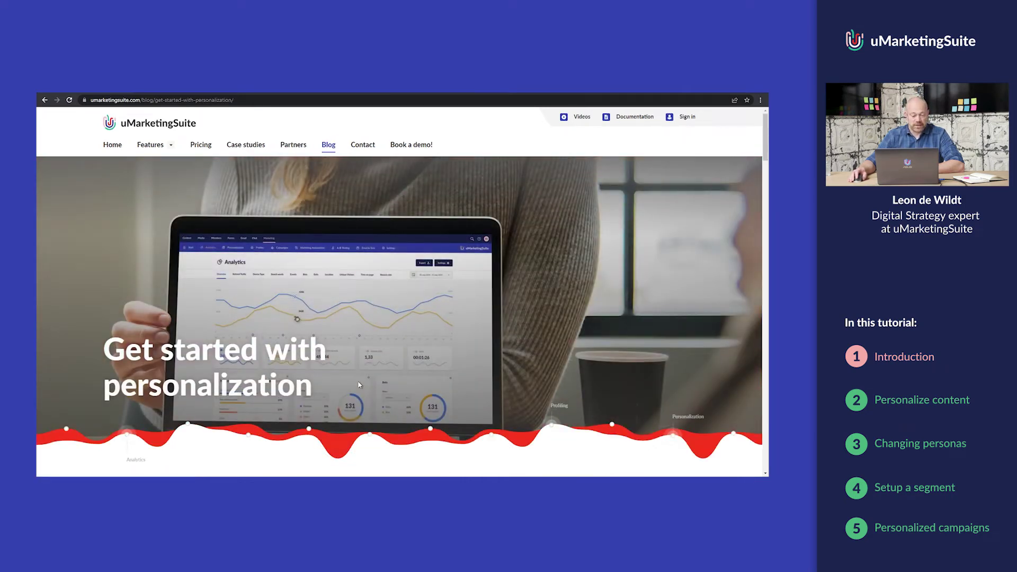
# - Read through the article's sections on target audiences and persona motivation, and return to the website's home page
pyautogui.scroll(-2, 359, 385)
pyautogui.scroll(-3, 359, 382)
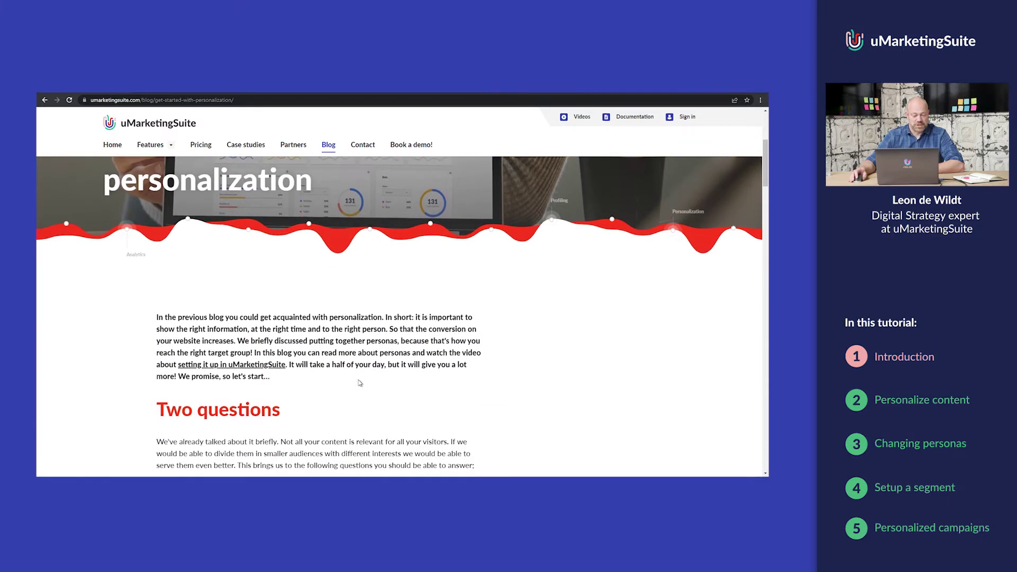
pyautogui.scroll(-5, 359, 382)
pyautogui.scroll(-3, 359, 382)
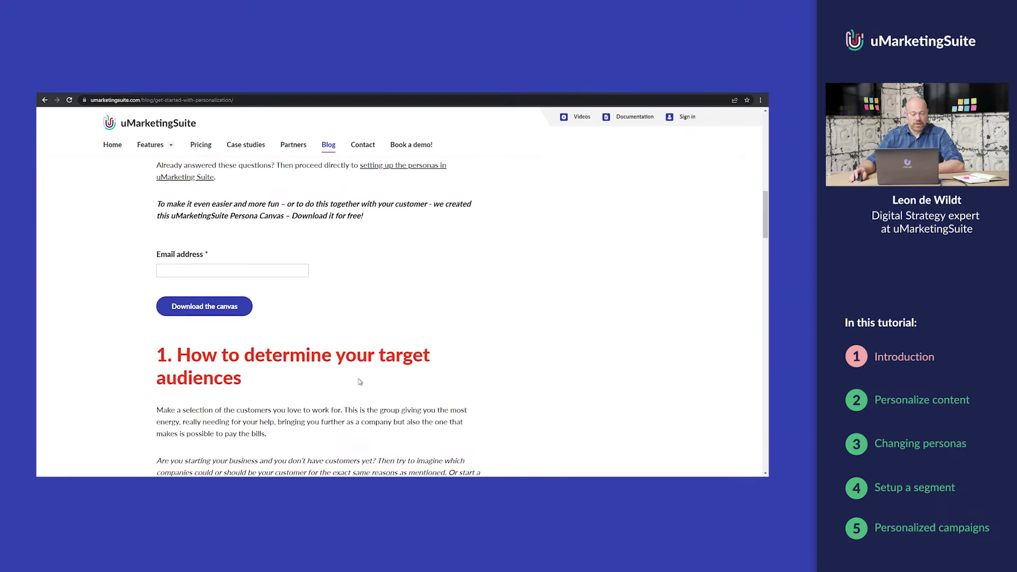
pyautogui.scroll(-2, 359, 382)
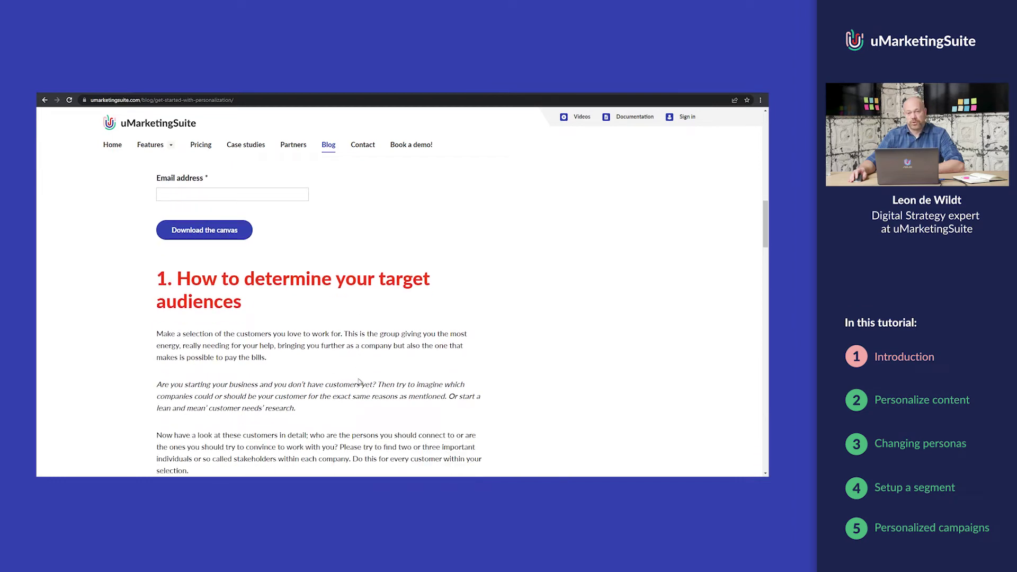
pyautogui.scroll(-6, 360, 382)
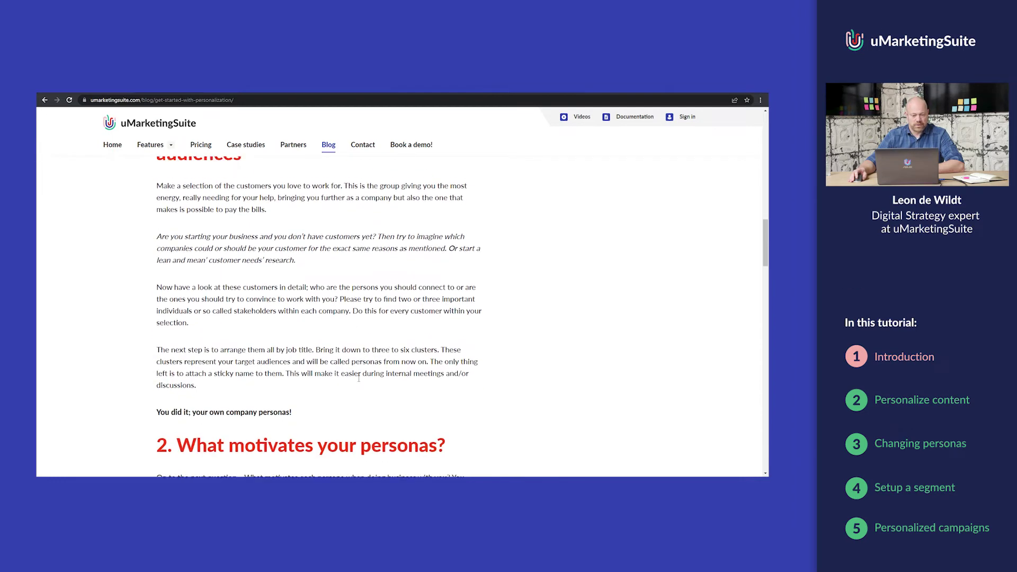
pyautogui.scroll(-4, 359, 381)
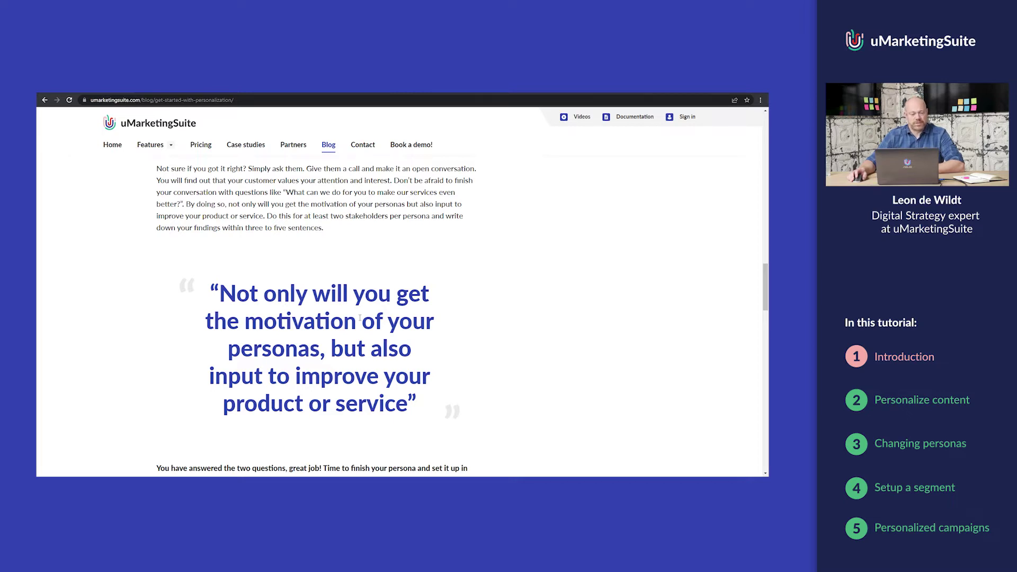
pyautogui.click(113, 145)
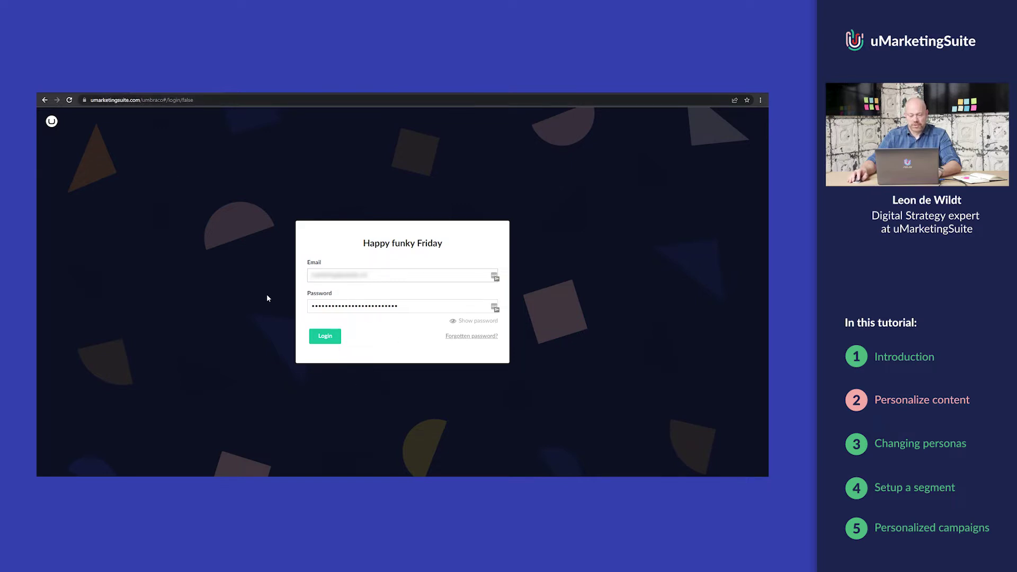
# - Log in to the Umbraco back office with the prefilled credentials and load the website's home page again
pyautogui.click(325, 337)
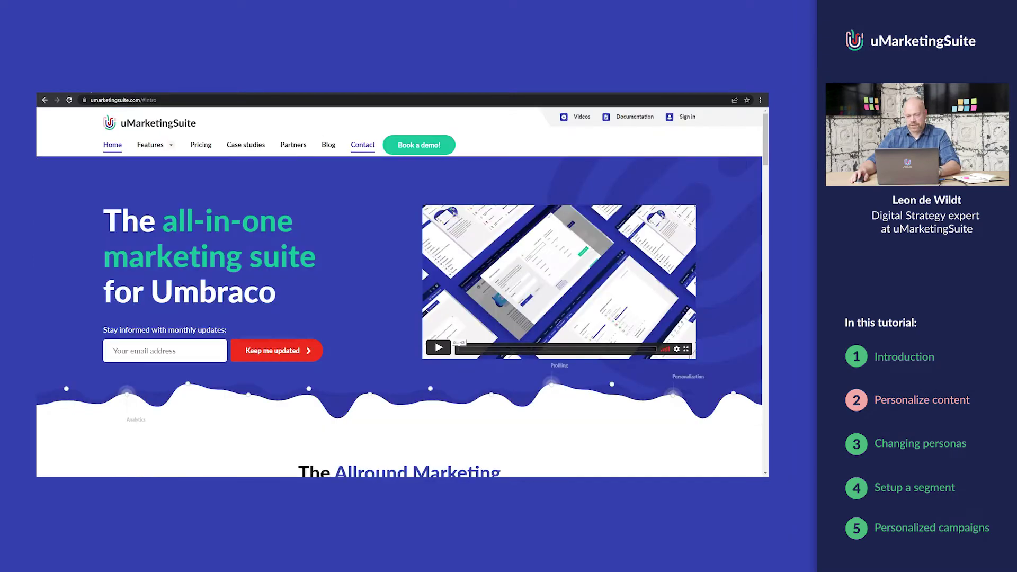
pyautogui.click(101, 99)
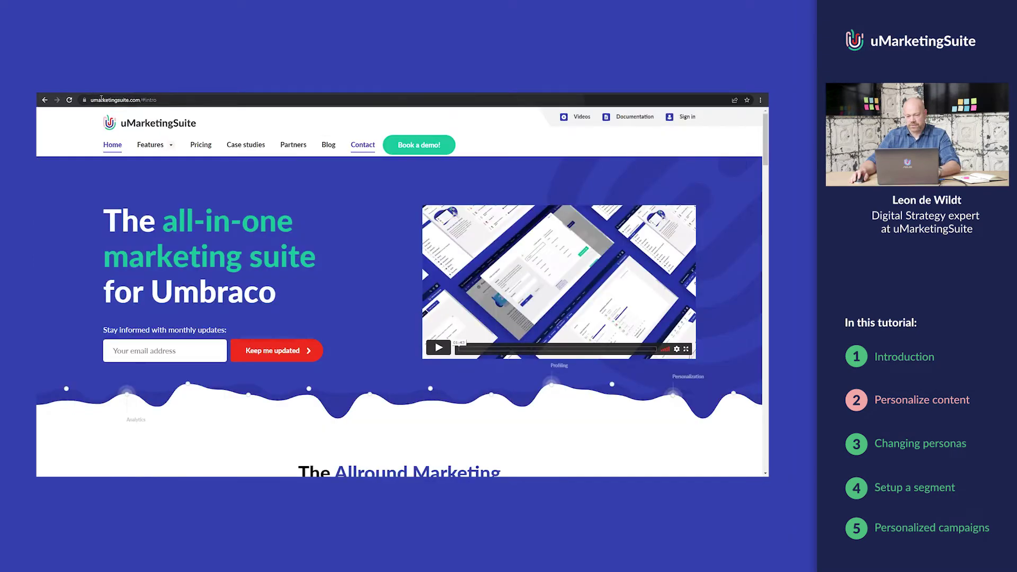
pyautogui.press('Return')
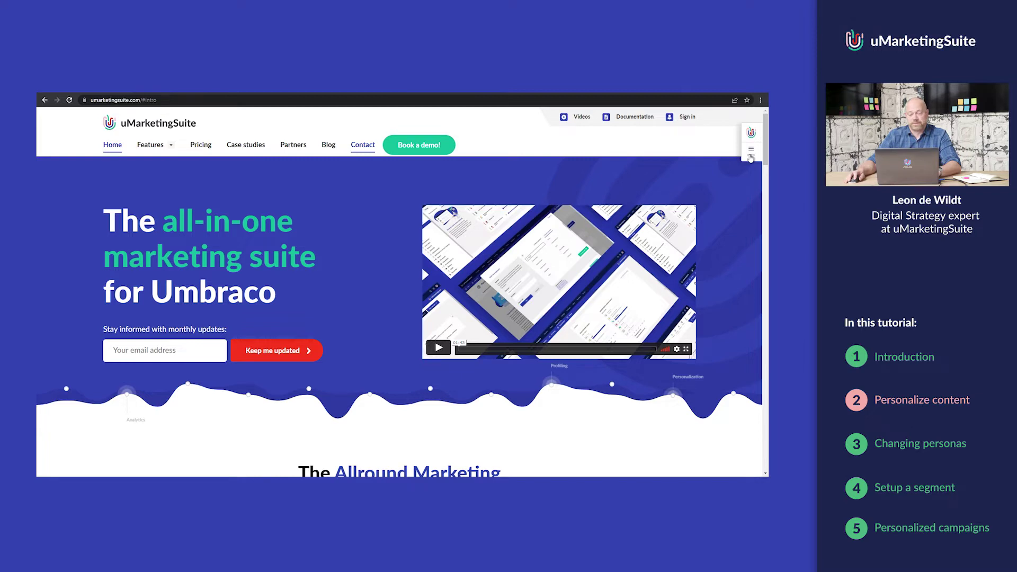
# - Open the uMarketingSuite cockpit on the home page and show its Personalization details with persona and journey scores
pyautogui.click(751, 154)
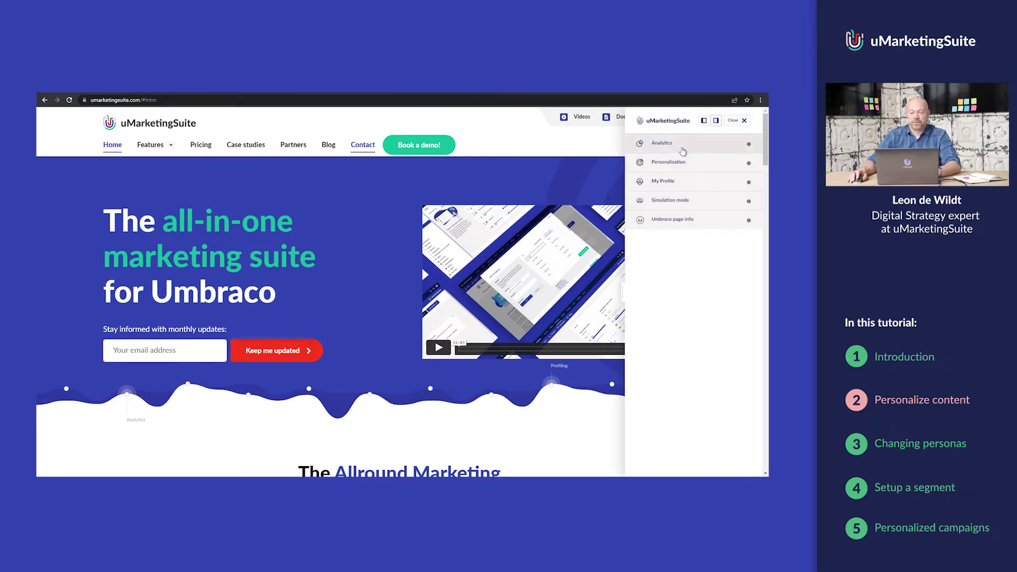
pyautogui.click(748, 166)
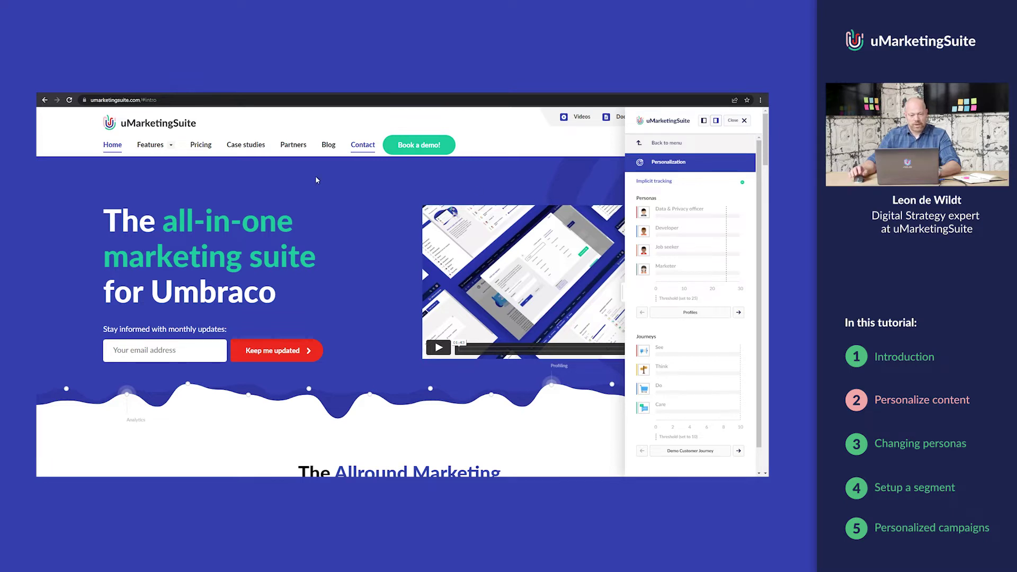
# - With the personalization scores showing, go to the blog and open the article "The battle is on"
pyautogui.click(329, 146)
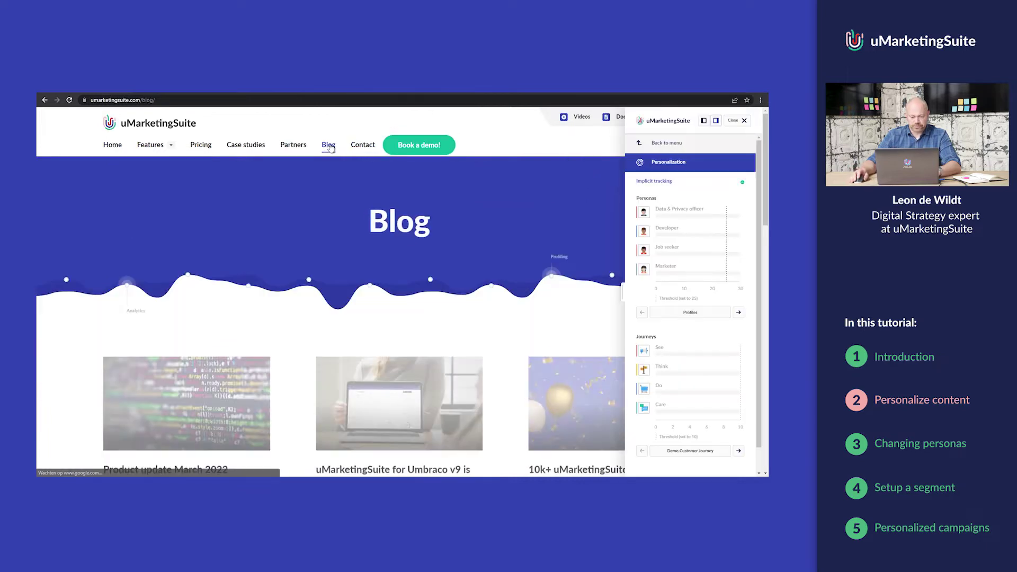
pyautogui.scroll(-5, 342, 184)
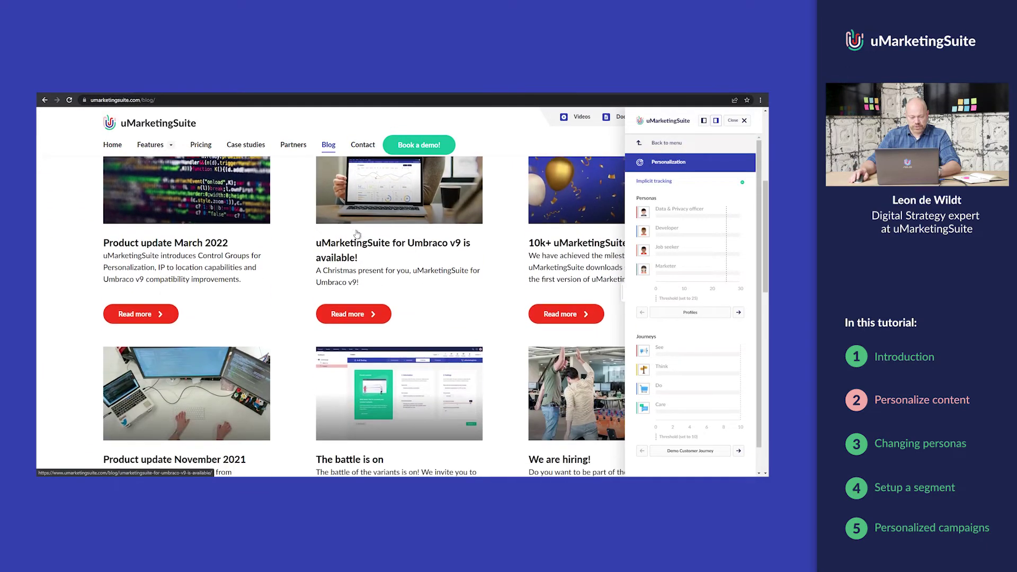
pyautogui.scroll(-2, 295, 225)
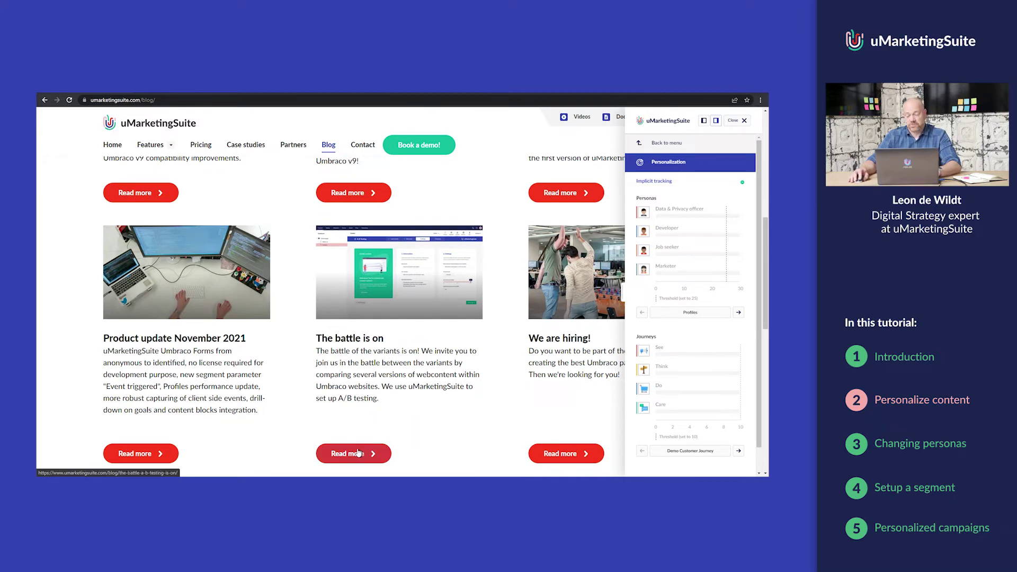
pyautogui.click(346, 454)
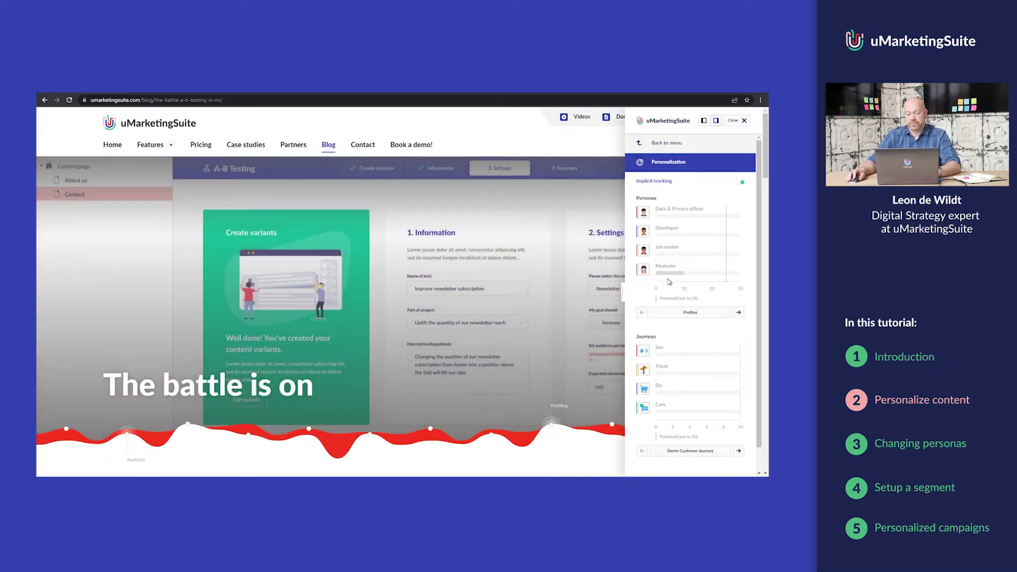
# - In the Umbraco back office, expand the Blog node in the content tree and open the article "The battle A/B testing is on!"
pyautogui.moveTo(671, 277)
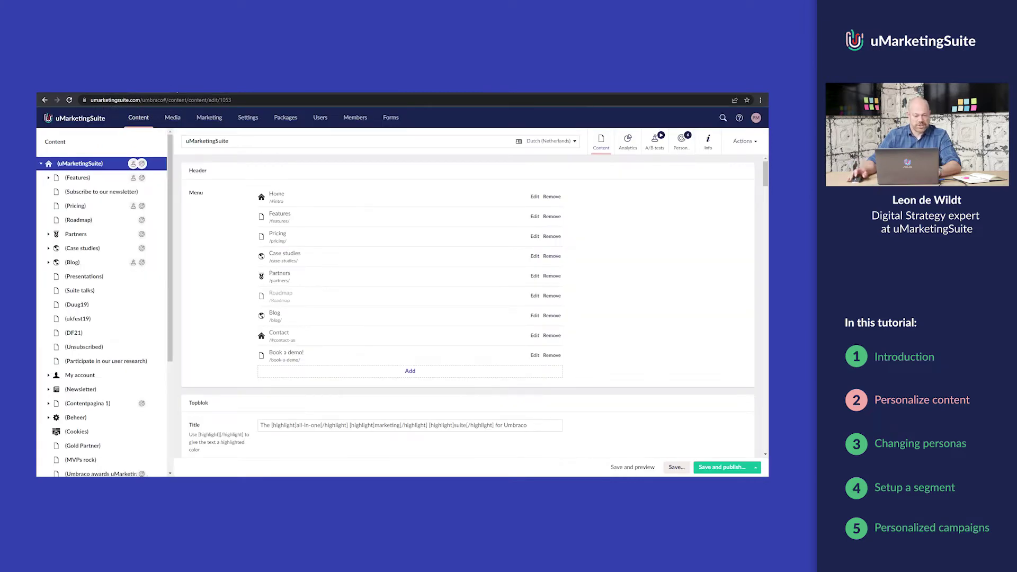
pyautogui.scroll(-4, 97, 295)
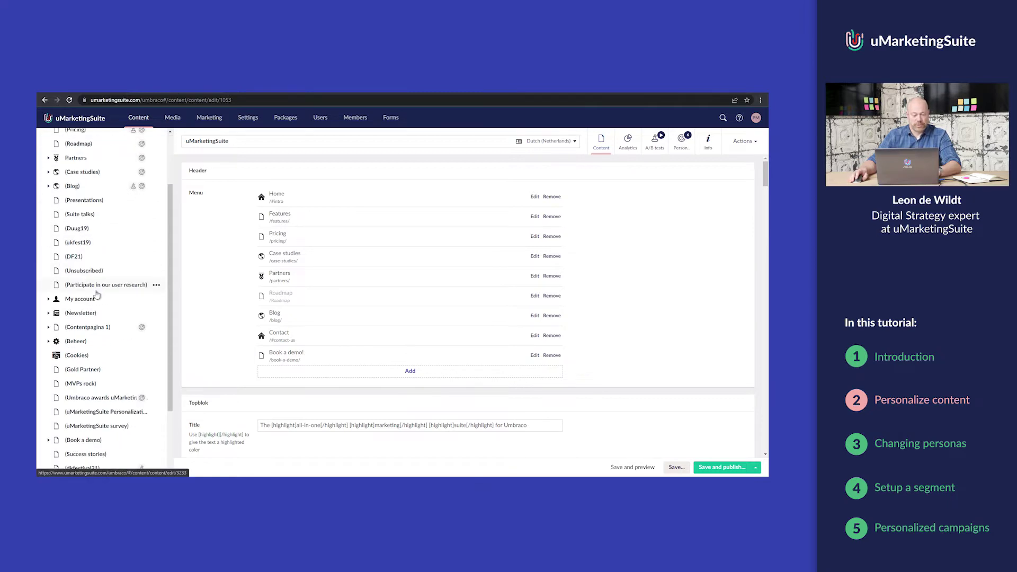
pyautogui.scroll(2, 97, 295)
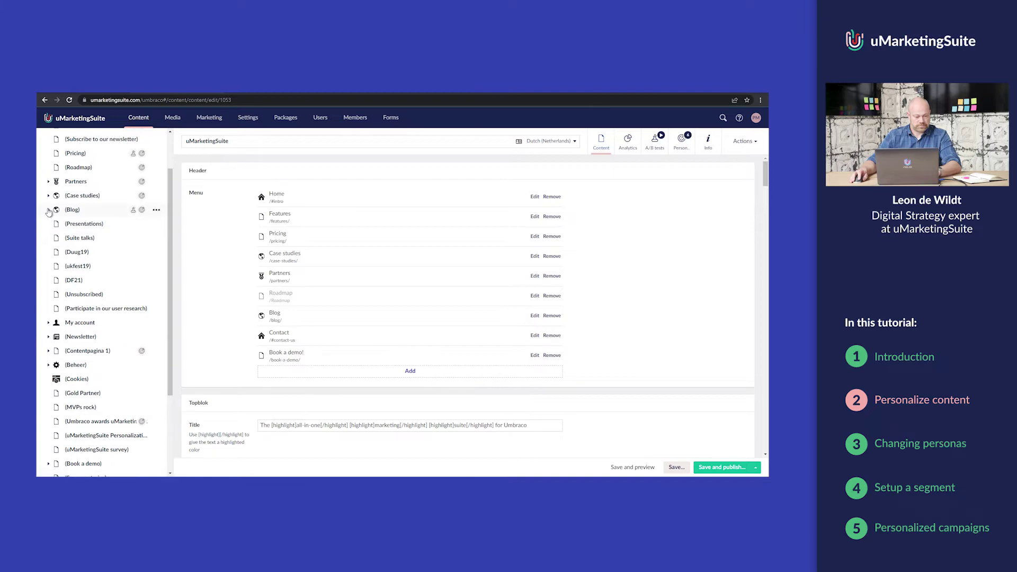
pyautogui.click(48, 211)
pyautogui.scroll(-5, 96, 255)
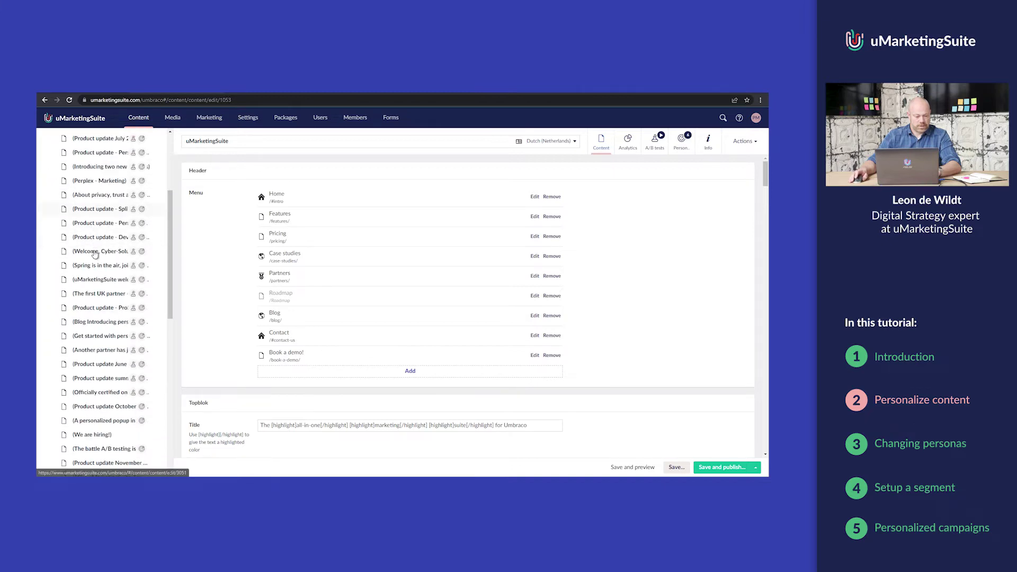
pyautogui.scroll(-2, 96, 255)
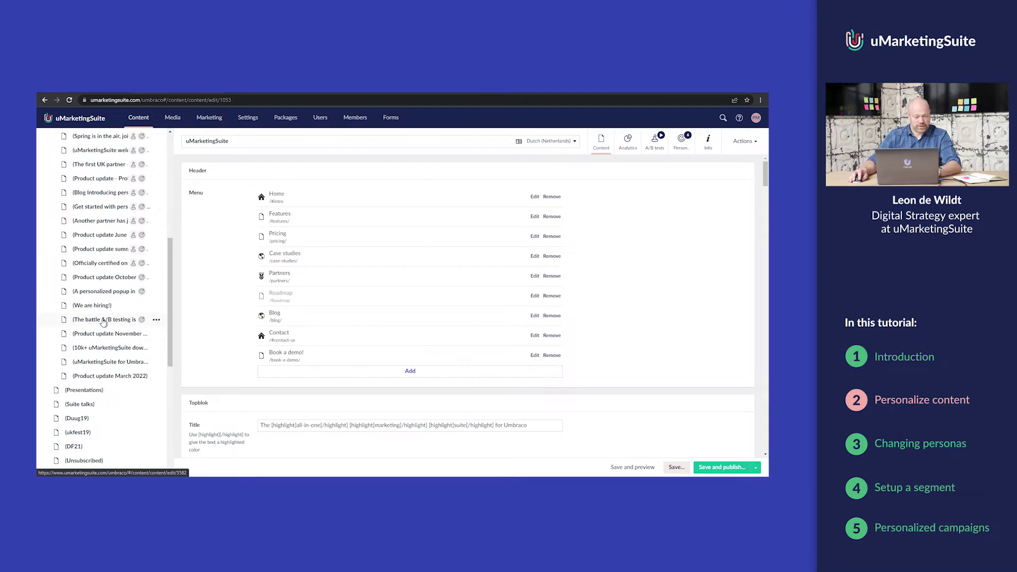
pyautogui.click(103, 321)
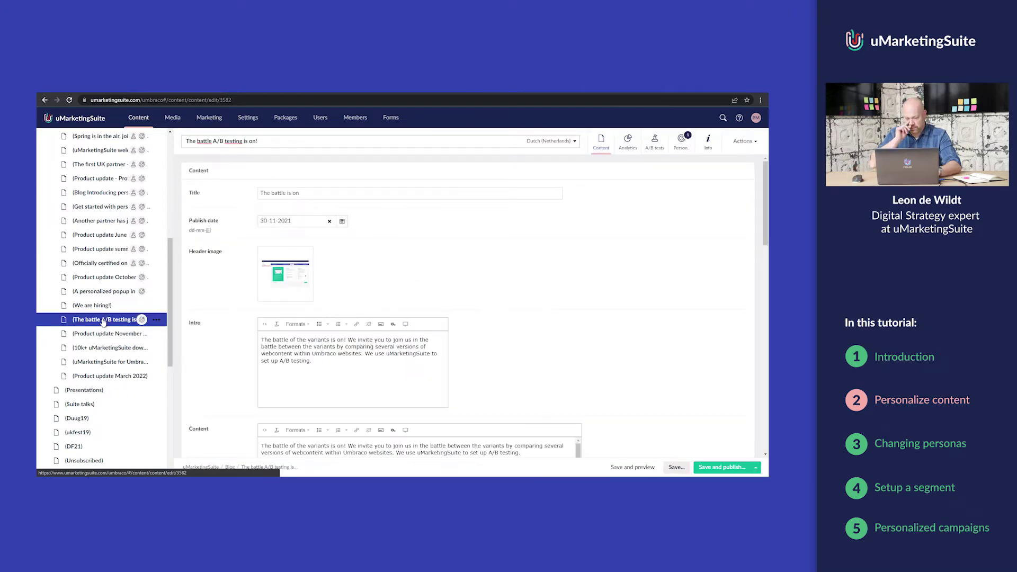
# - Show the personalization settings of "The battle A/B testing is on!" and examine its content scoring
pyautogui.moveTo(136, 318)
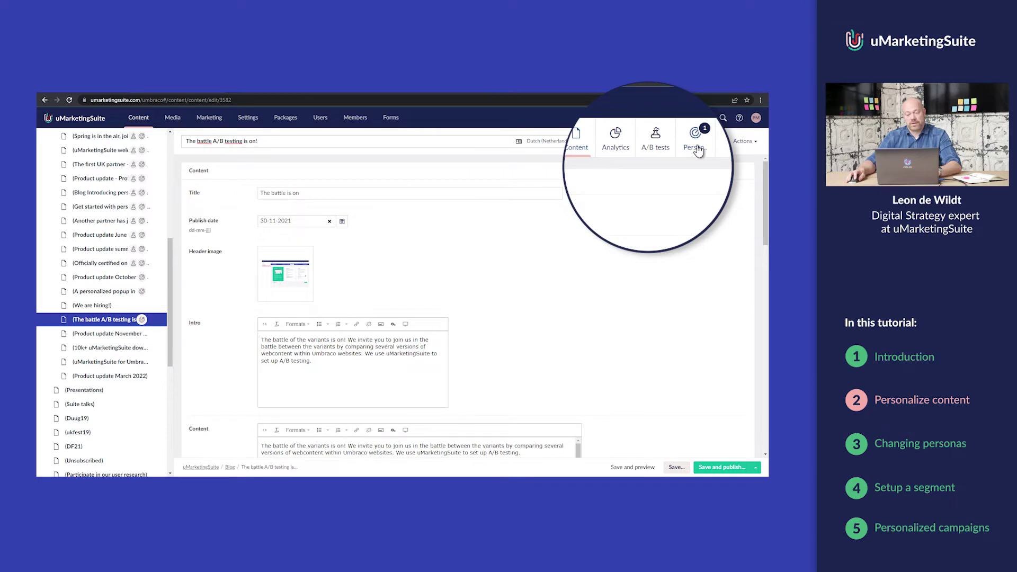
pyautogui.click(684, 150)
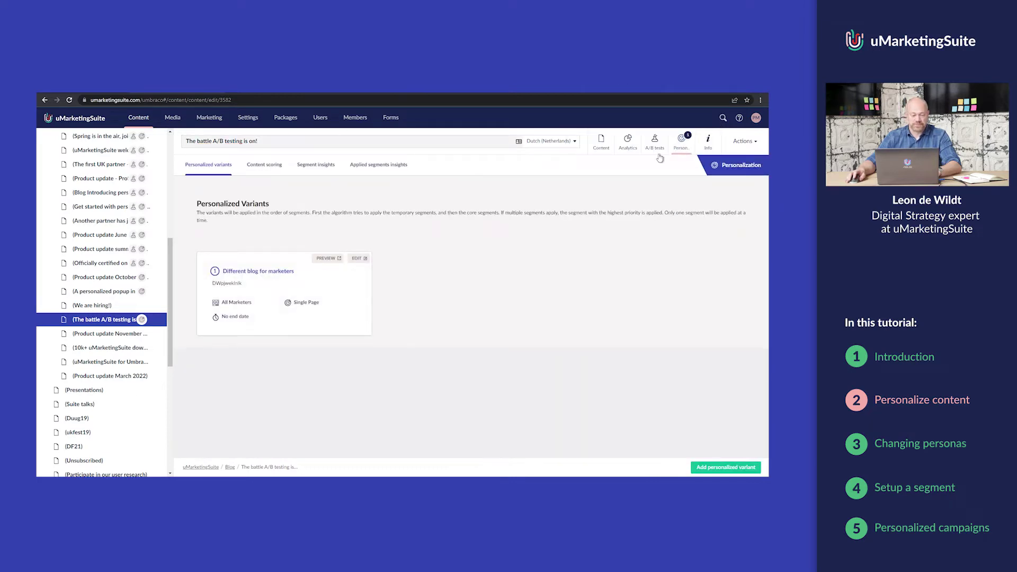
pyautogui.click(265, 167)
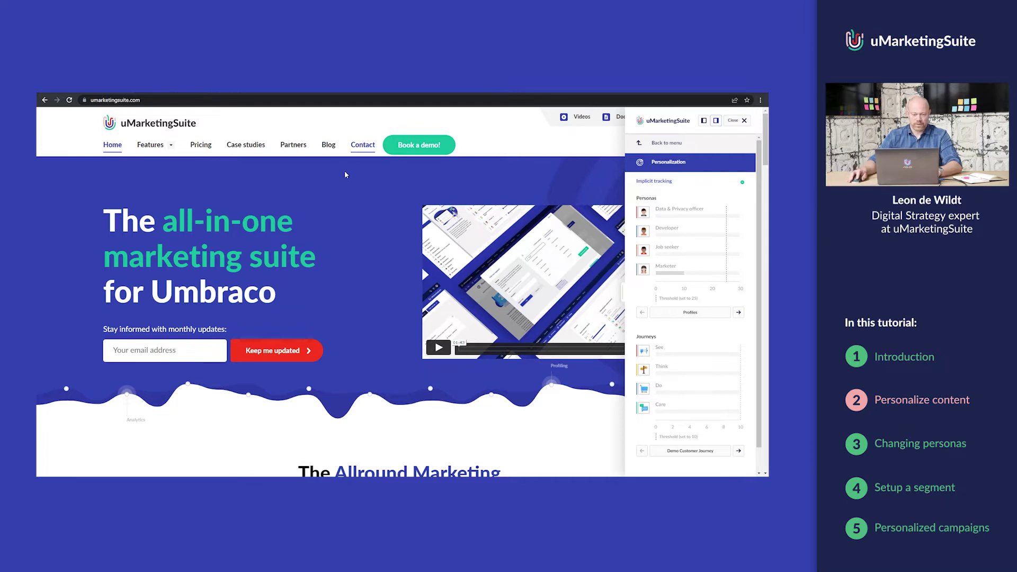
# - On the website, go to page 2 of the blog, open "A personalized popup in 5 minutes!" and check the persona scores
pyautogui.click(328, 151)
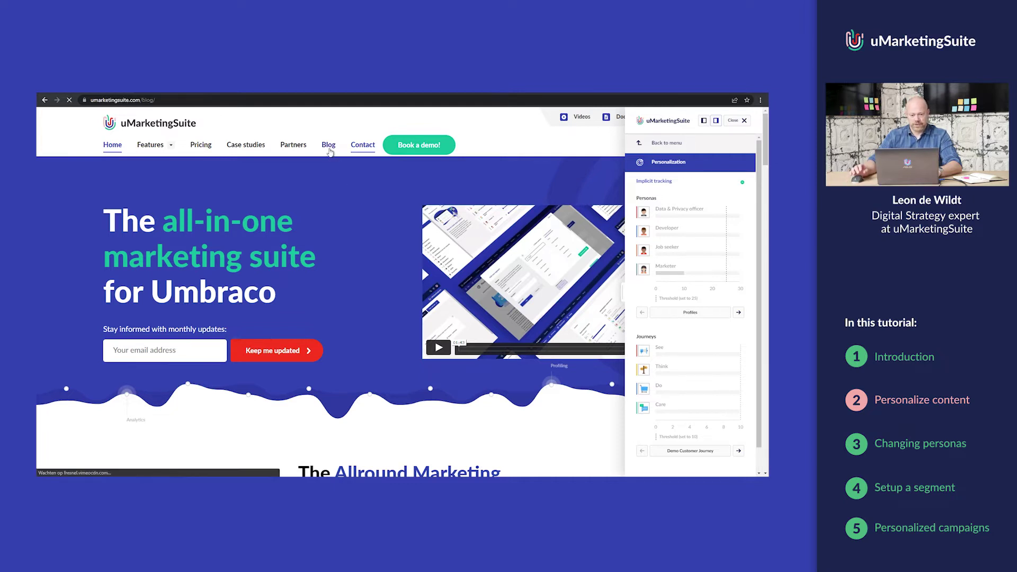
pyautogui.scroll(-10, 341, 189)
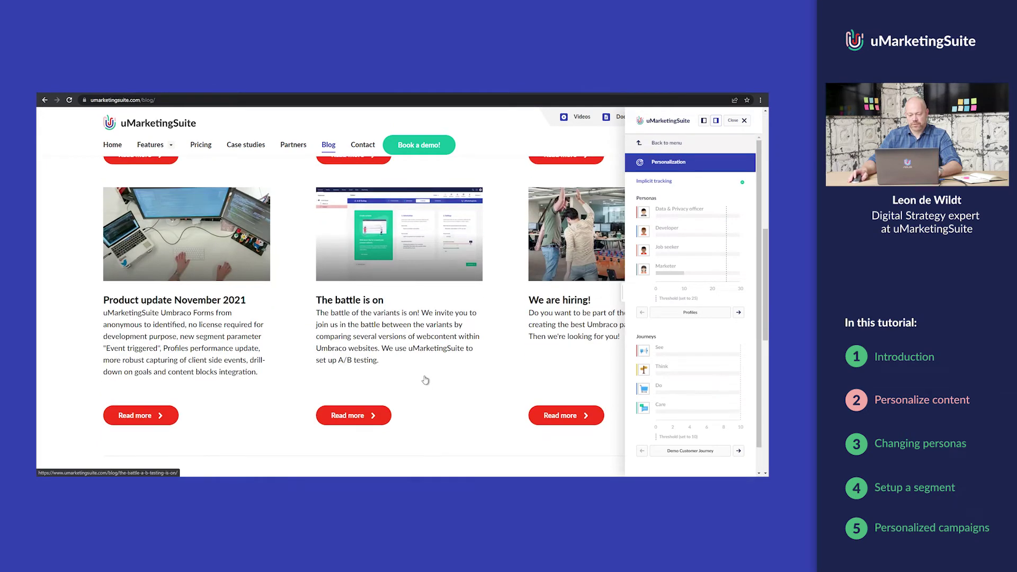
pyautogui.scroll(-2, 427, 376)
pyautogui.click(373, 416)
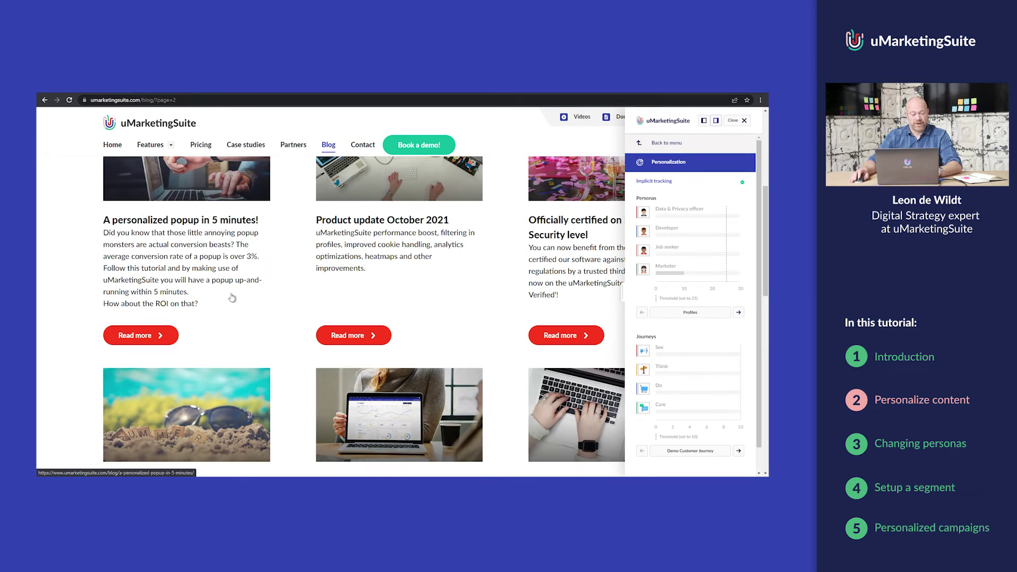
pyautogui.click(141, 339)
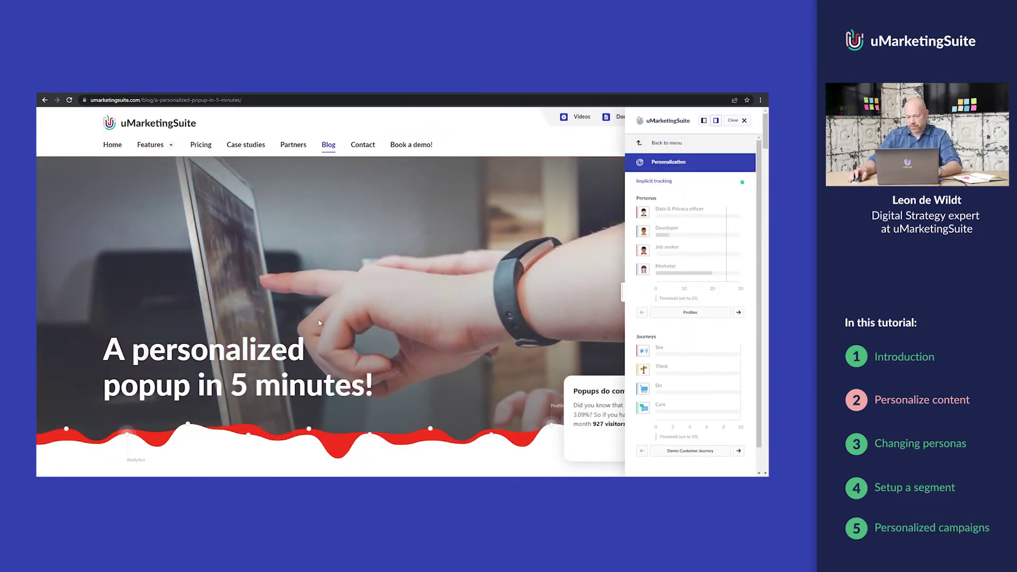
pyautogui.moveTo(691, 274)
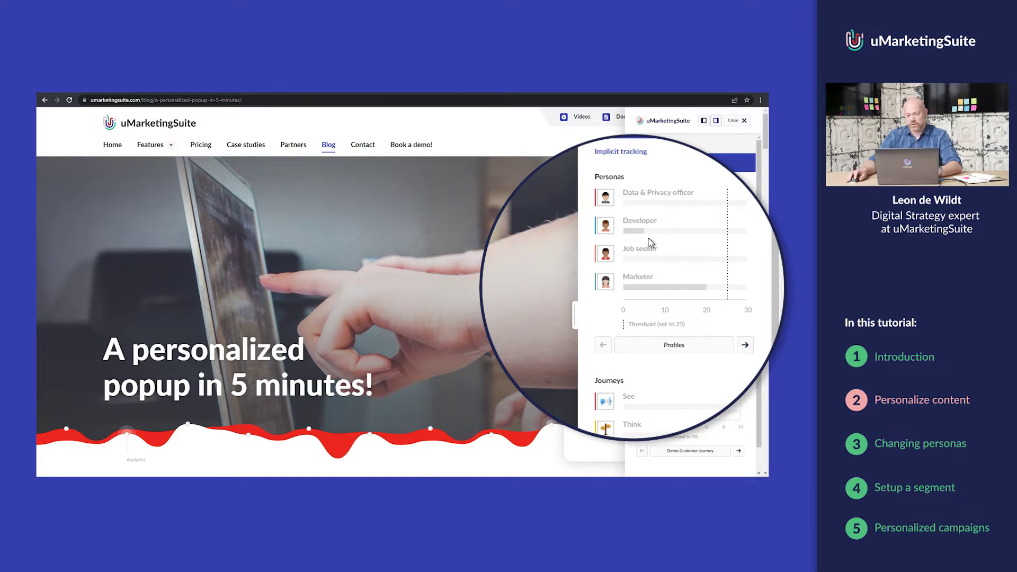
pyautogui.moveTo(636, 236)
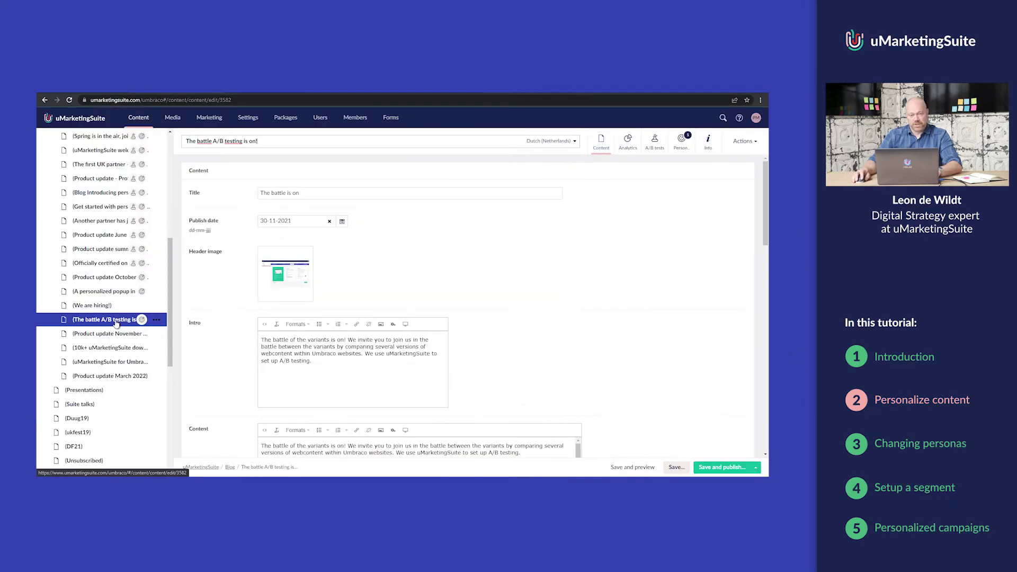
# - In the Umbraco back office, open "A personalized popup in 5 minutes!" and examine its personalization content scoring per persona
pyautogui.click(104, 292)
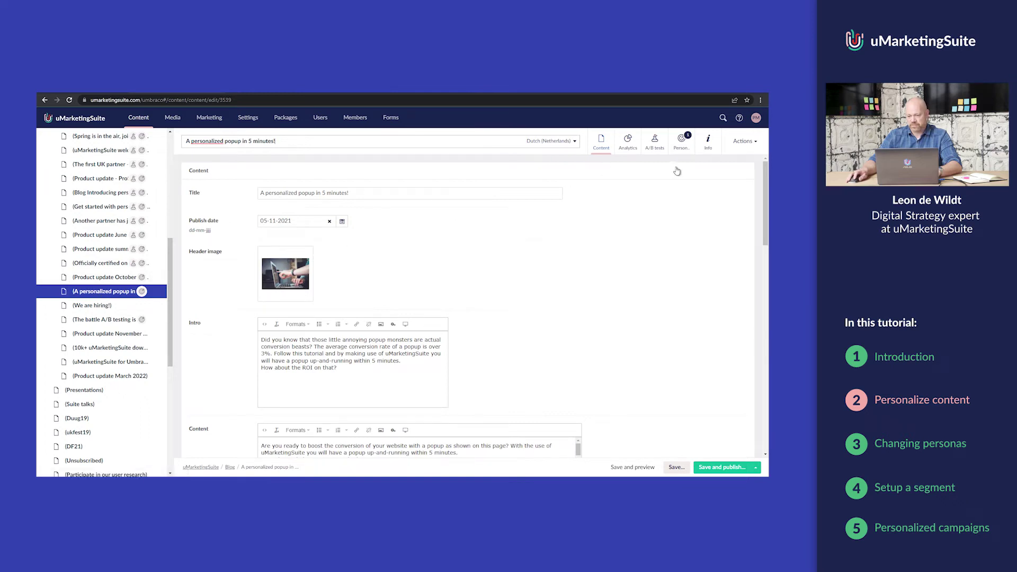
pyautogui.click(681, 141)
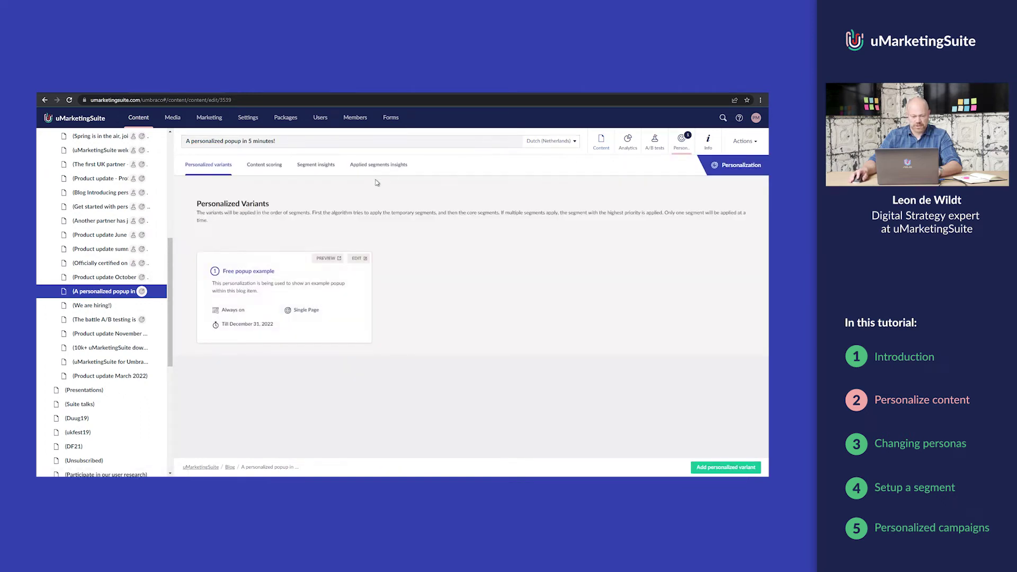
pyautogui.click(262, 167)
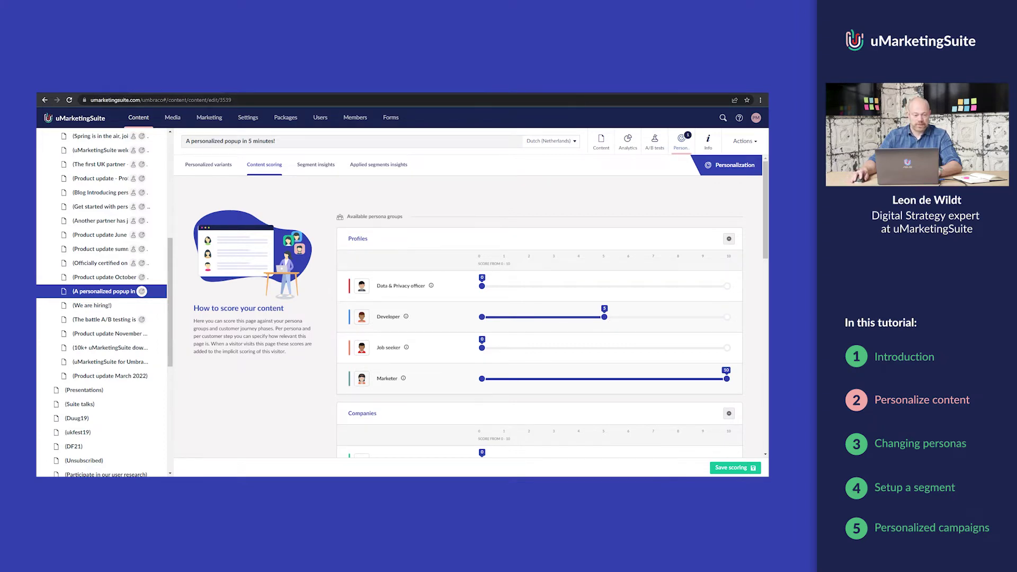
# - Return to the website and open the article "Get started with personalization" from page 2 of the blog
pyautogui.click(84, 92)
pyautogui.click(328, 145)
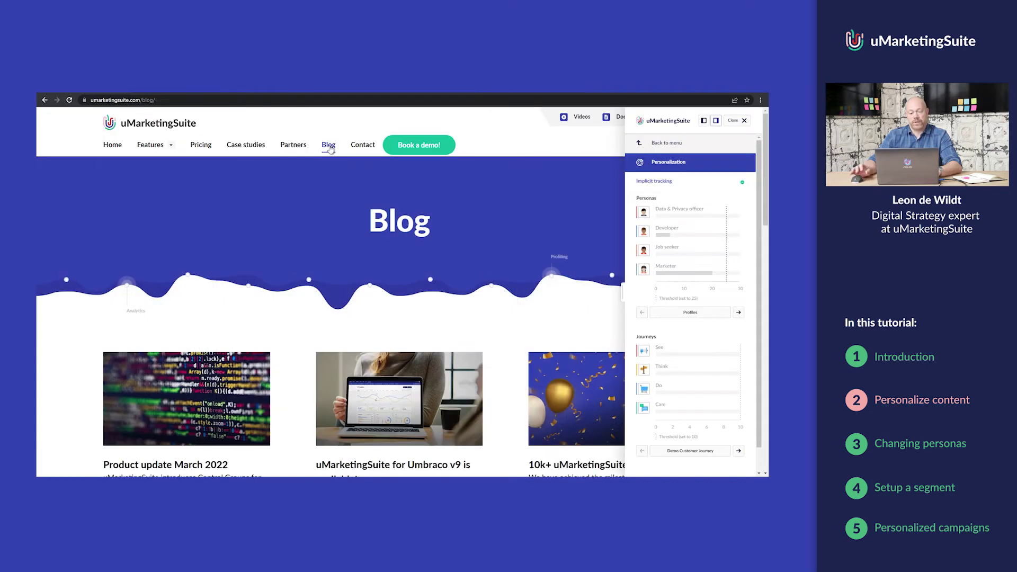
pyautogui.scroll(-10, 348, 226)
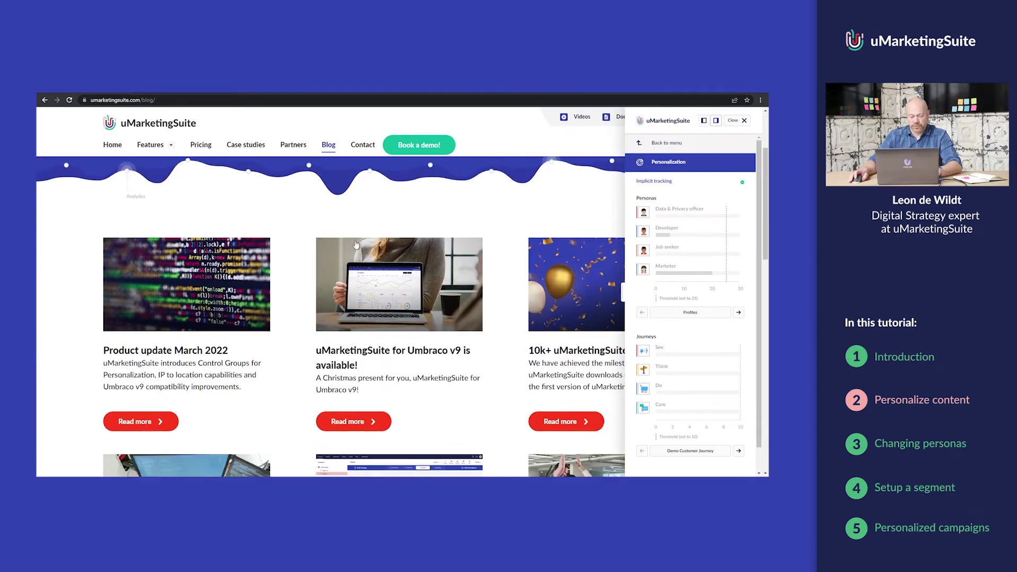
pyautogui.click(376, 411)
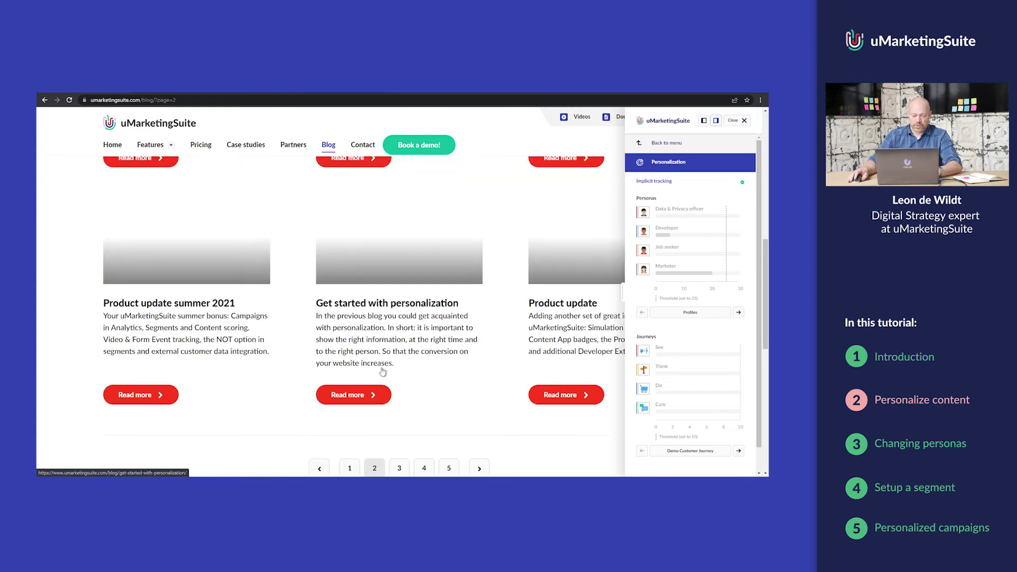
pyautogui.scroll(4, 387, 337)
pyautogui.scroll(-3, 387, 337)
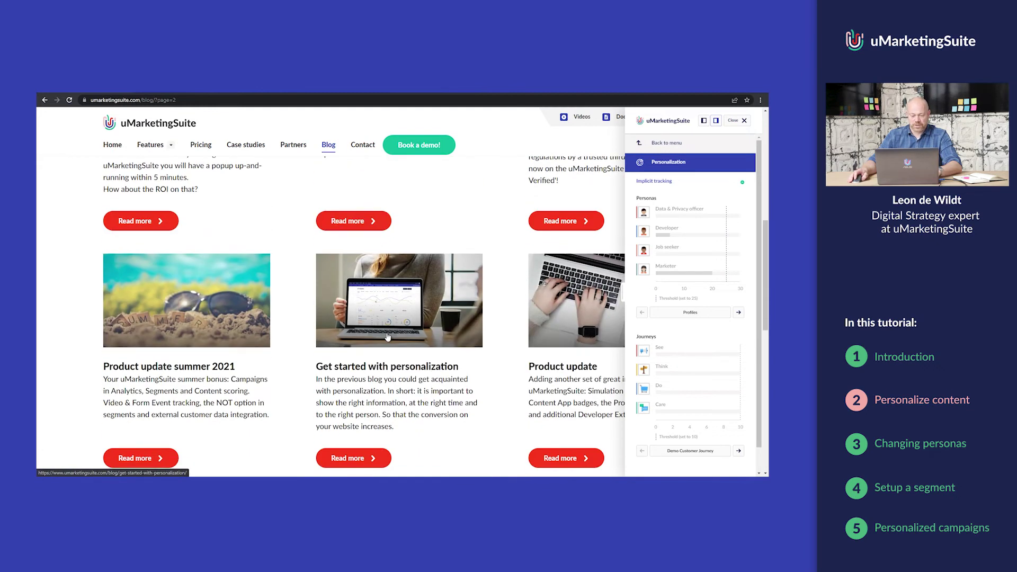
pyautogui.scroll(-1, 387, 337)
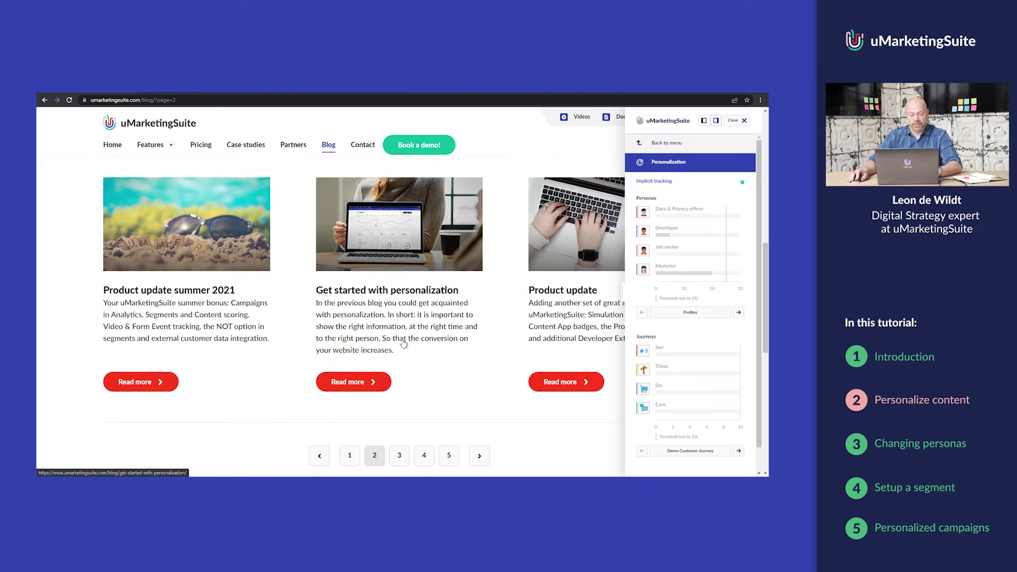
pyautogui.click(362, 382)
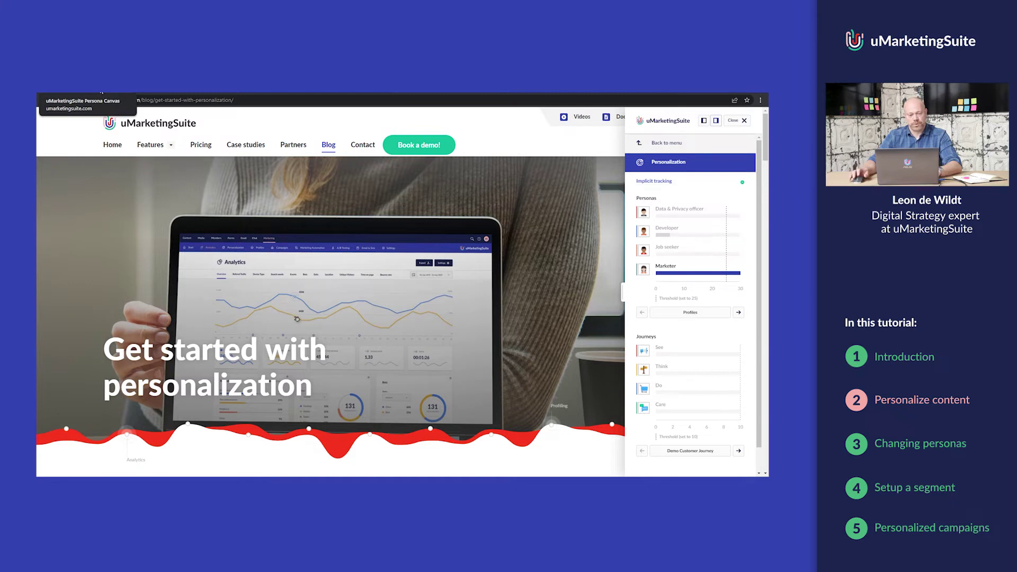
# - In the Umbraco back office, open "Get started with personalization" and examine its personalization content scoring
pyautogui.click(160, 93)
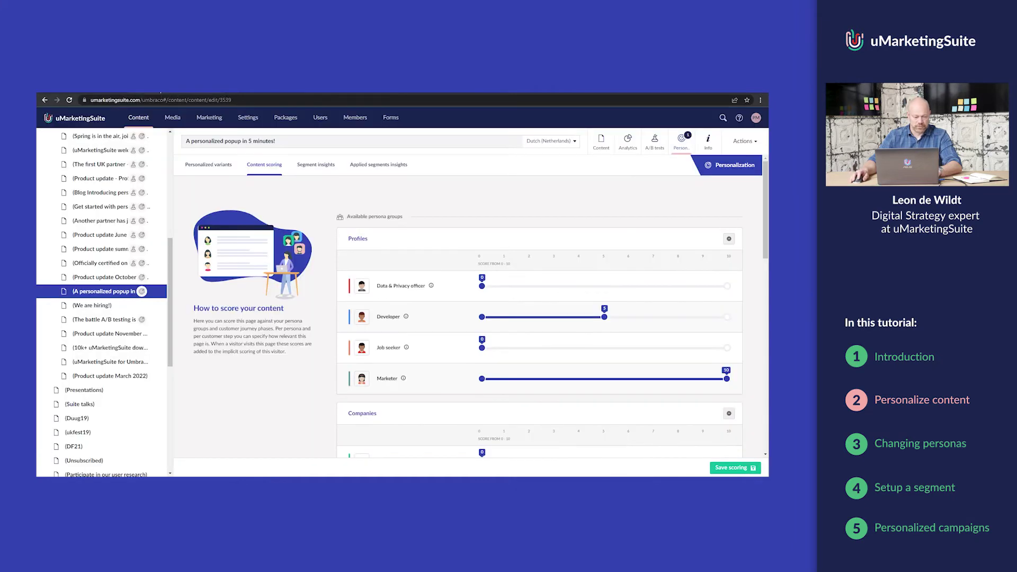
pyautogui.click(101, 209)
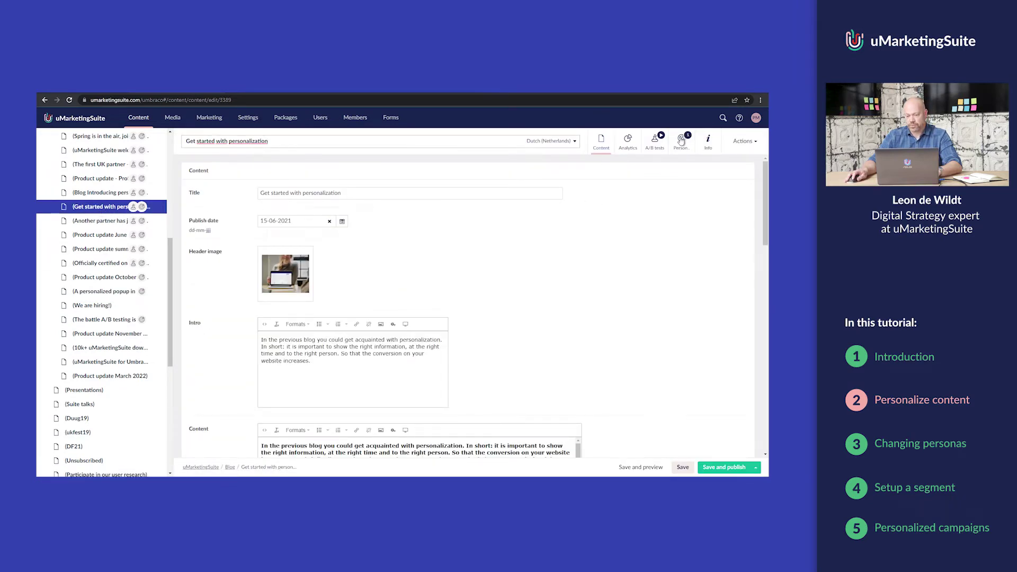
pyautogui.click(681, 141)
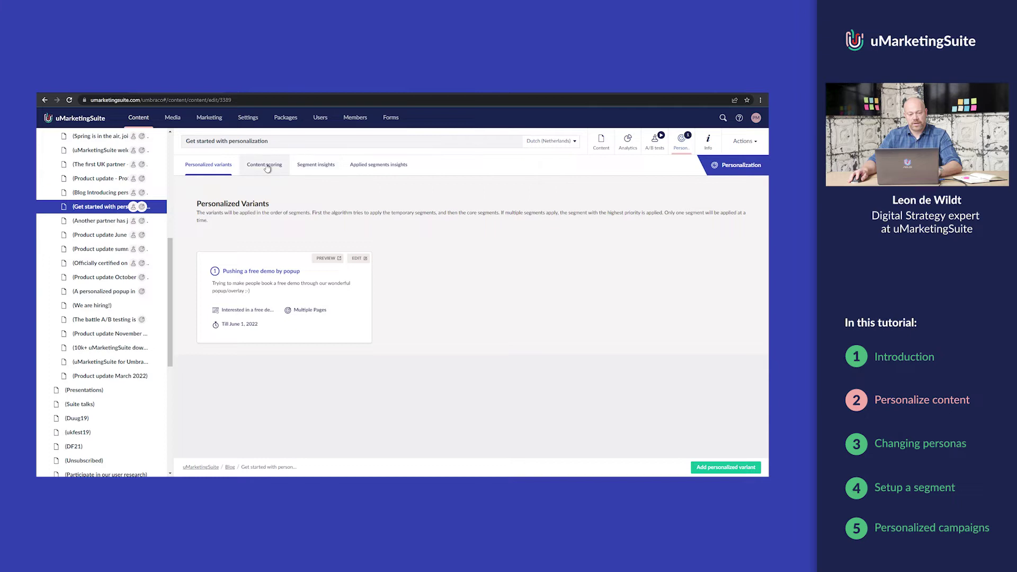
pyautogui.click(267, 167)
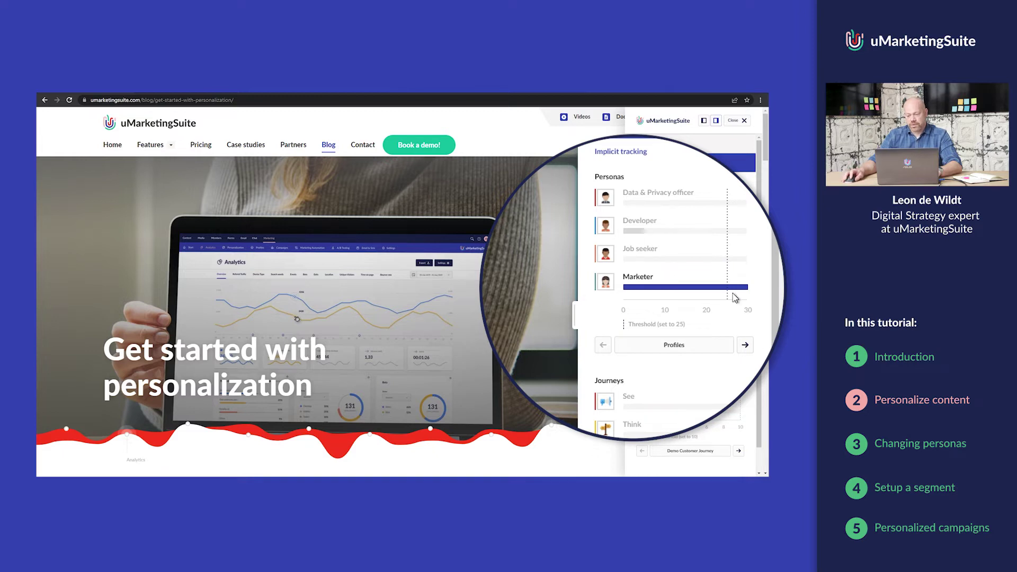
# - On the website's home page, reopen the uMarketingSuite cockpit and start a simulation of visiting the site as the segment All Marketers
pyautogui.moveTo(737, 290)
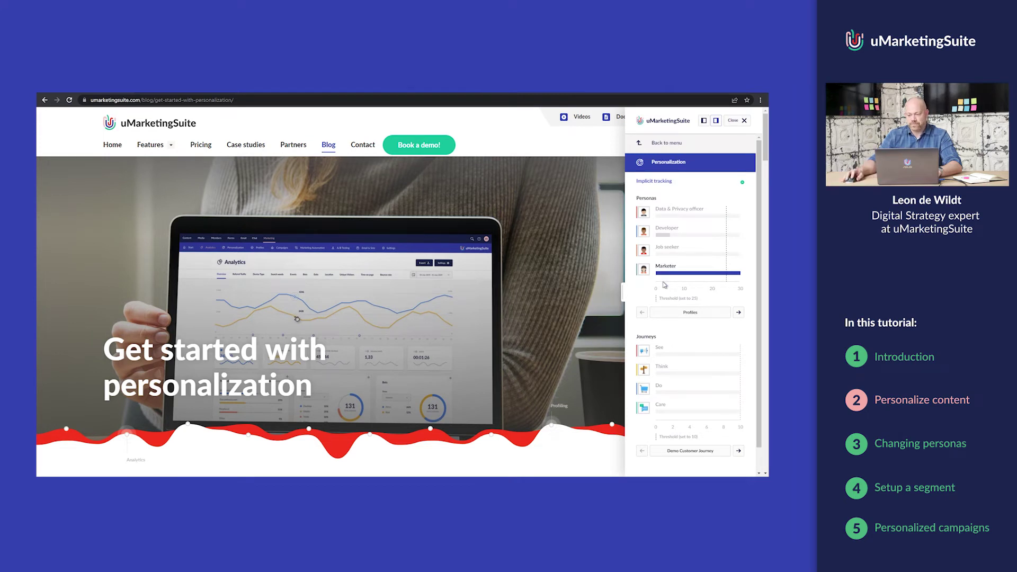
pyautogui.click(742, 183)
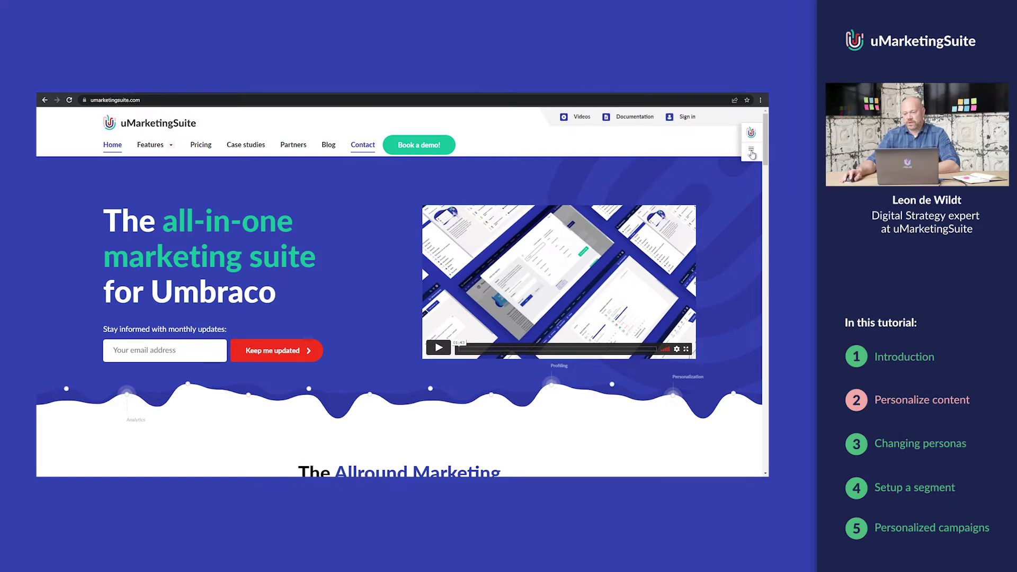
pyautogui.click(751, 152)
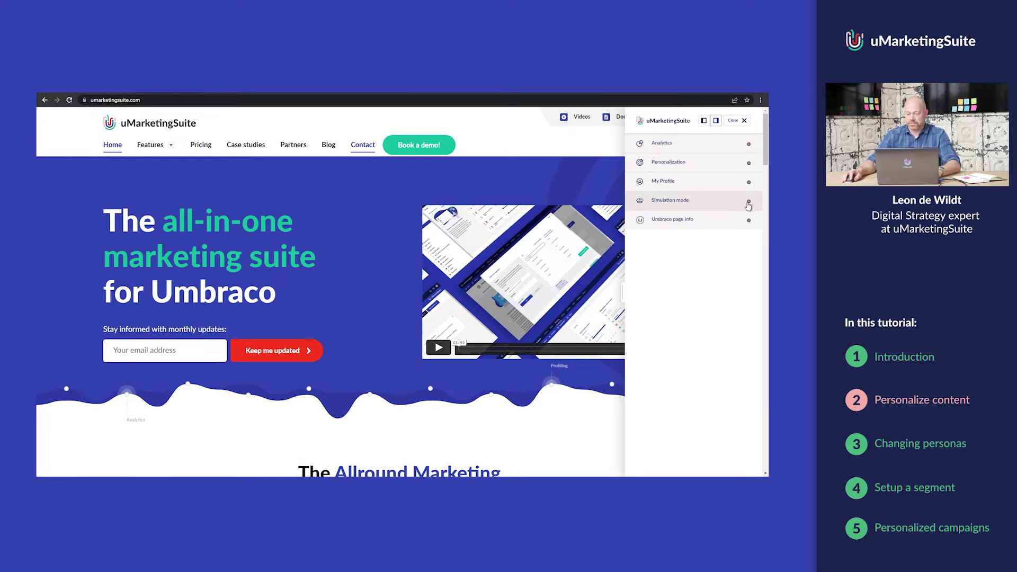
pyautogui.click(748, 202)
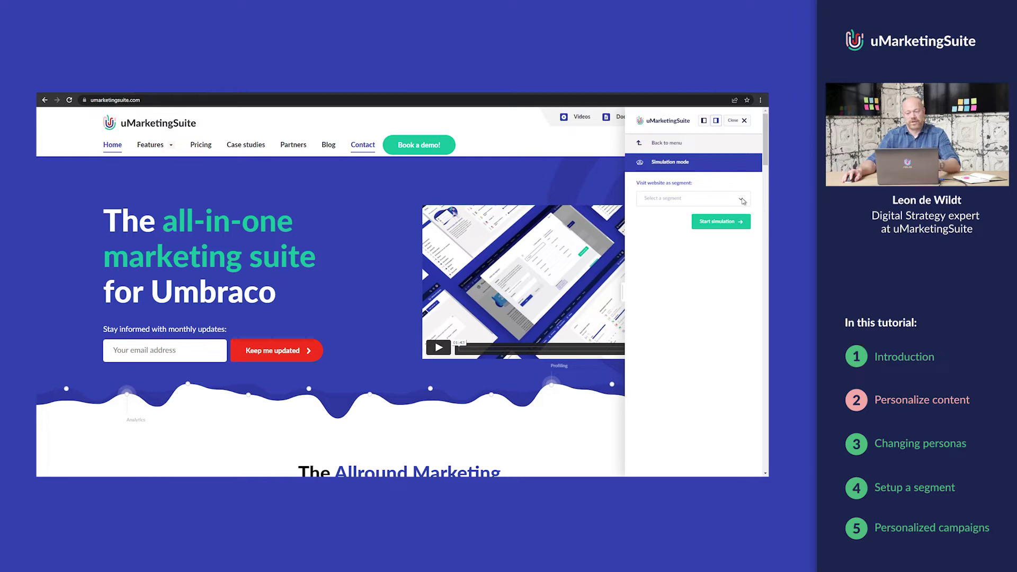
pyautogui.click(741, 200)
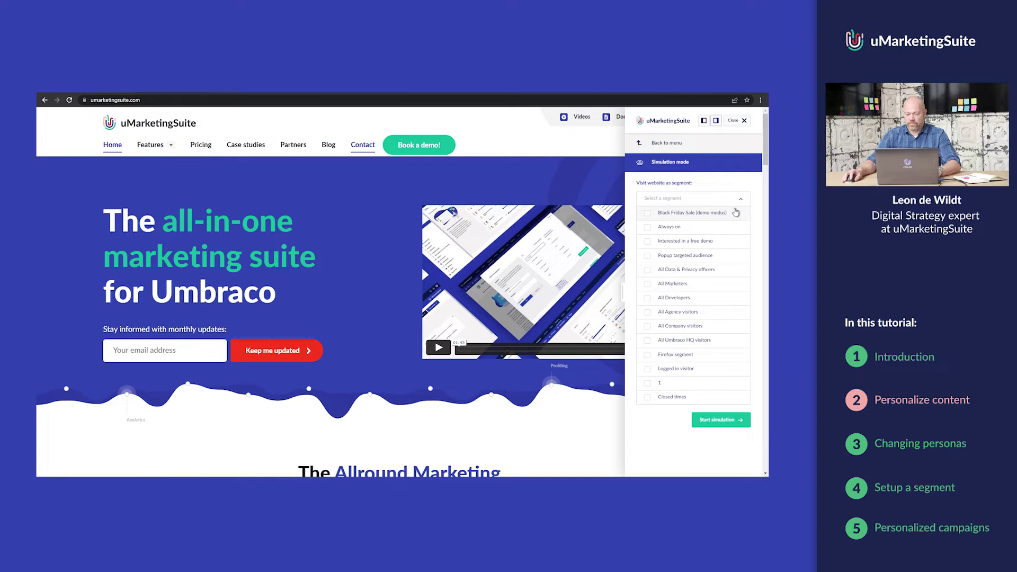
pyautogui.click(680, 288)
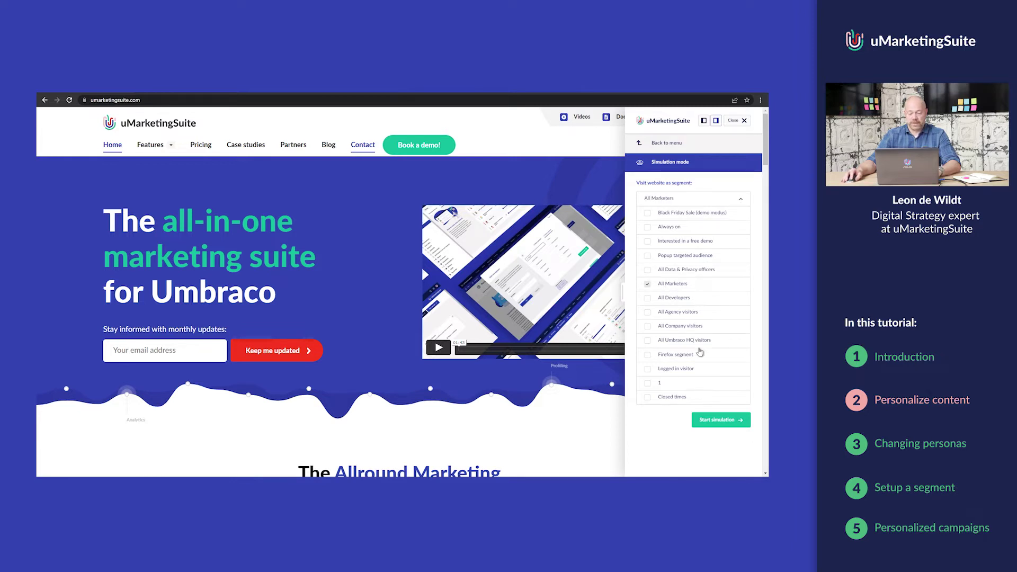
pyautogui.click(721, 419)
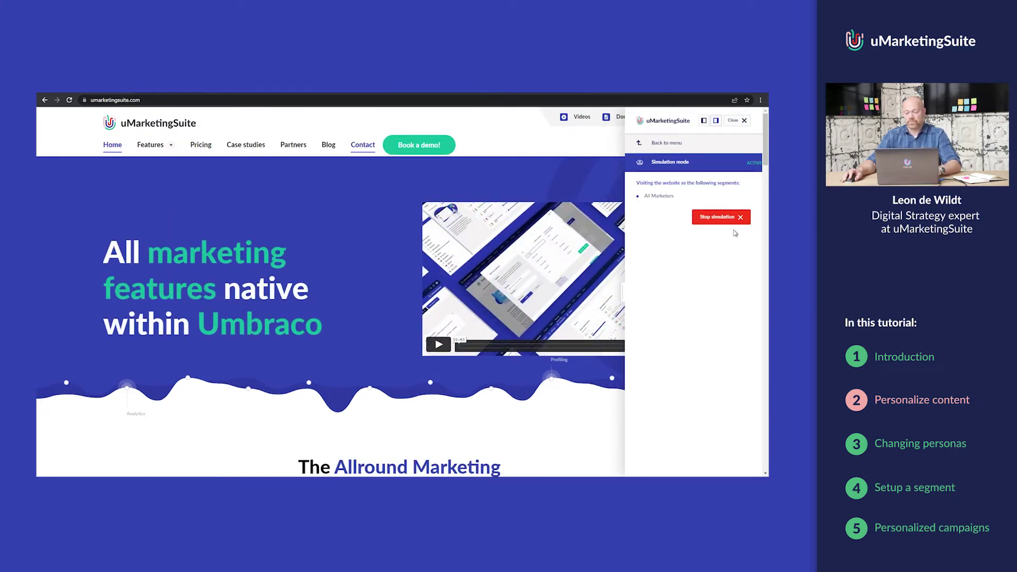
# - Stop the All Marketers simulation, simulate visiting the website as the segment All Agency visitors, and stop that simulation too
pyautogui.click(738, 217)
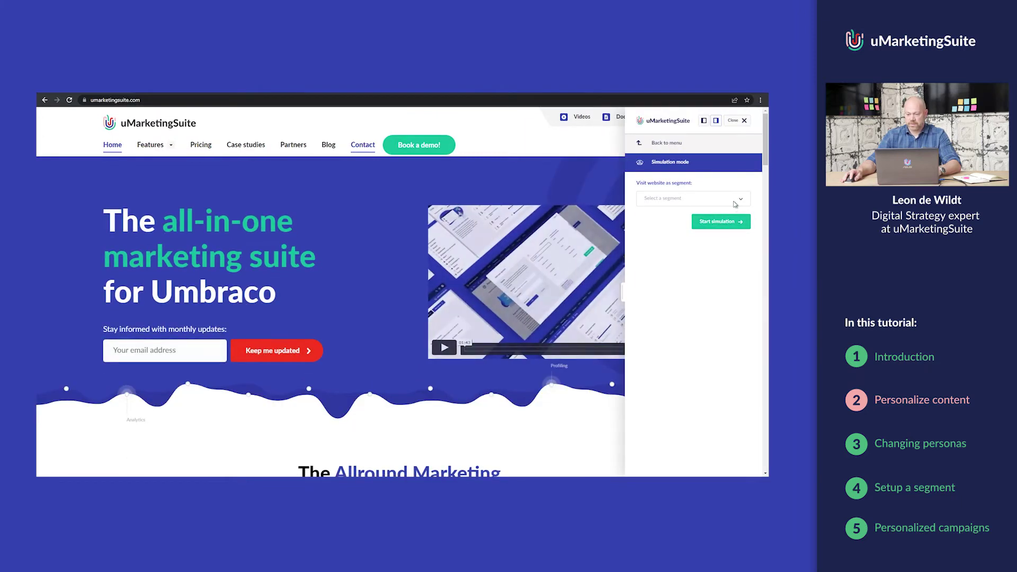
pyautogui.click(734, 203)
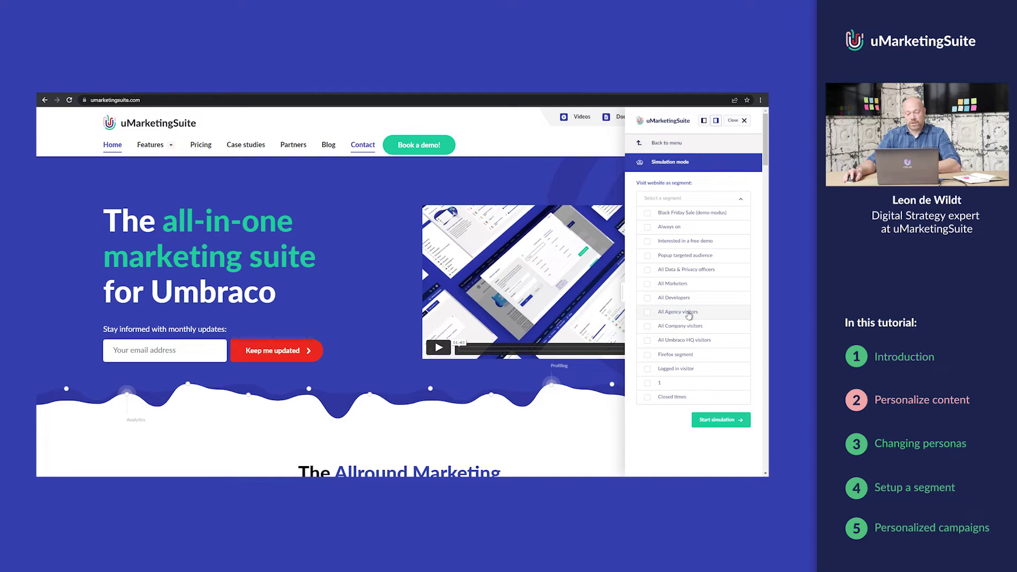
pyautogui.click(688, 314)
pyautogui.click(731, 421)
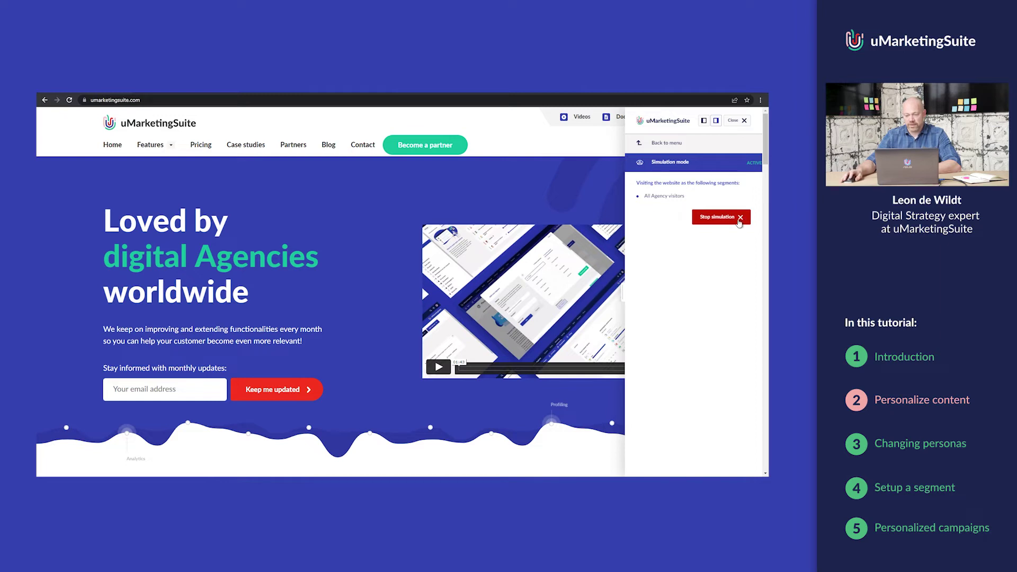
pyautogui.click(742, 218)
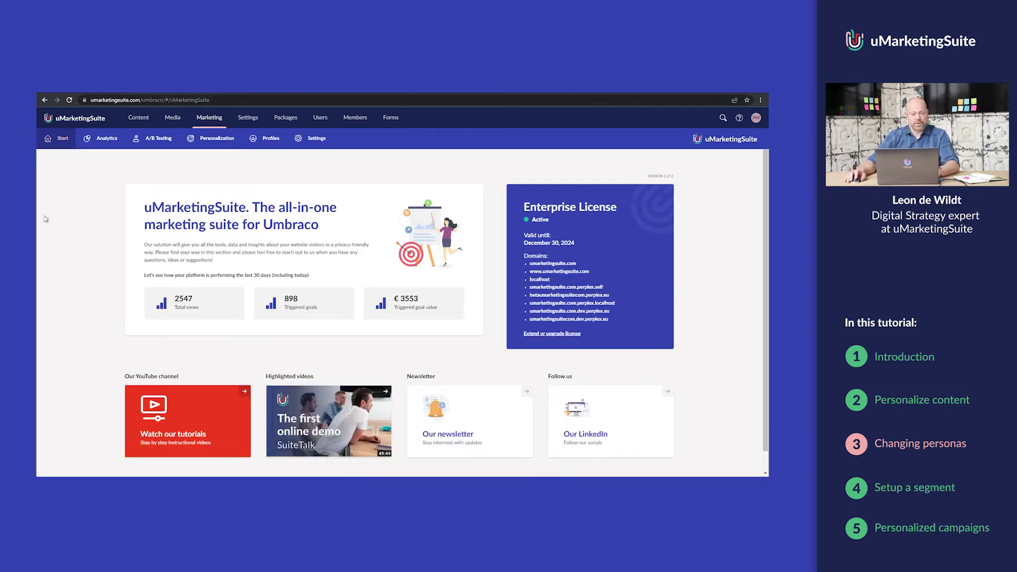
# - In the Umbraco back office's marketing personalization, examine the personas in the Profiles and Companies persona groups
pyautogui.click(212, 140)
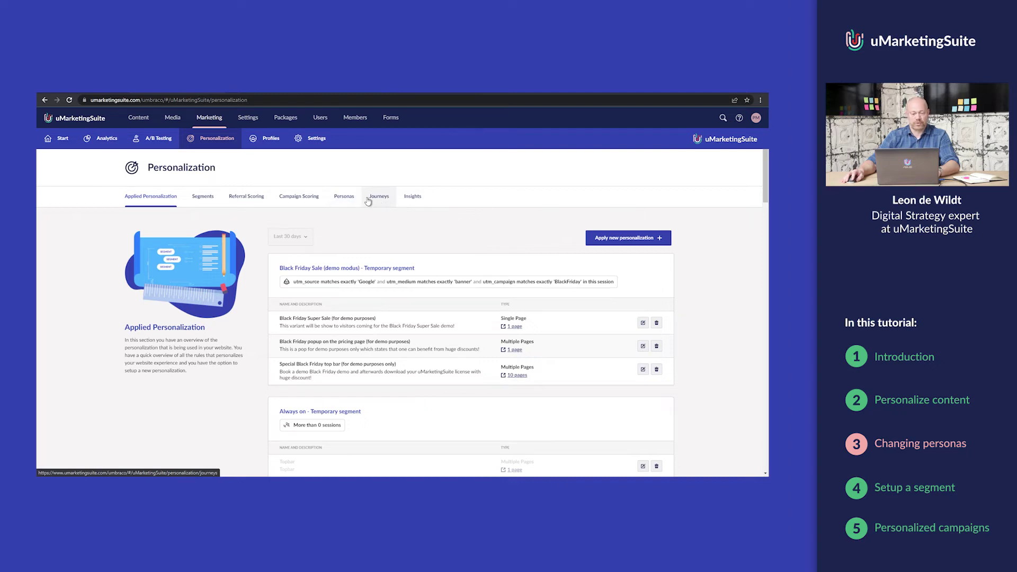
pyautogui.click(346, 197)
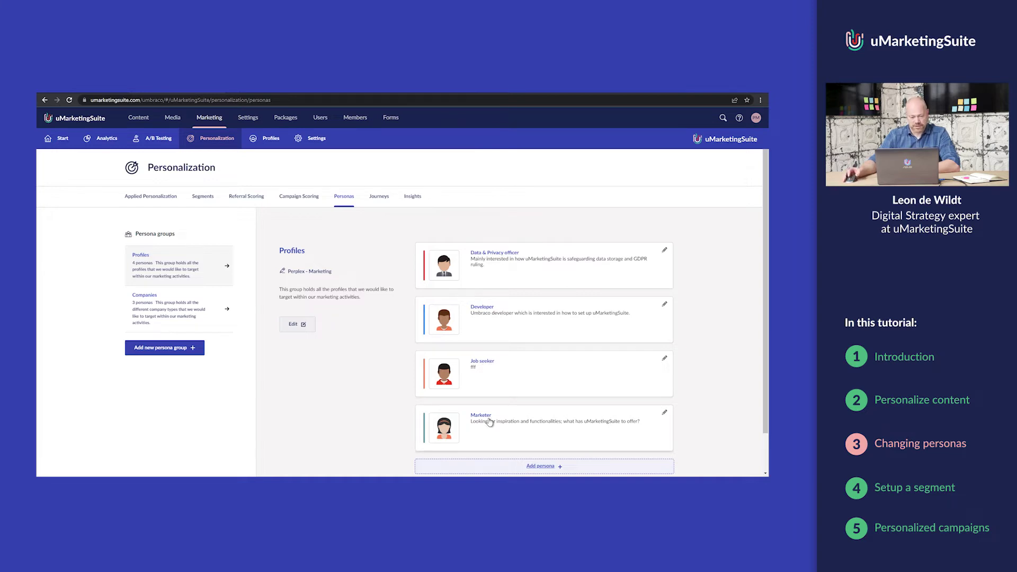
pyautogui.click(152, 307)
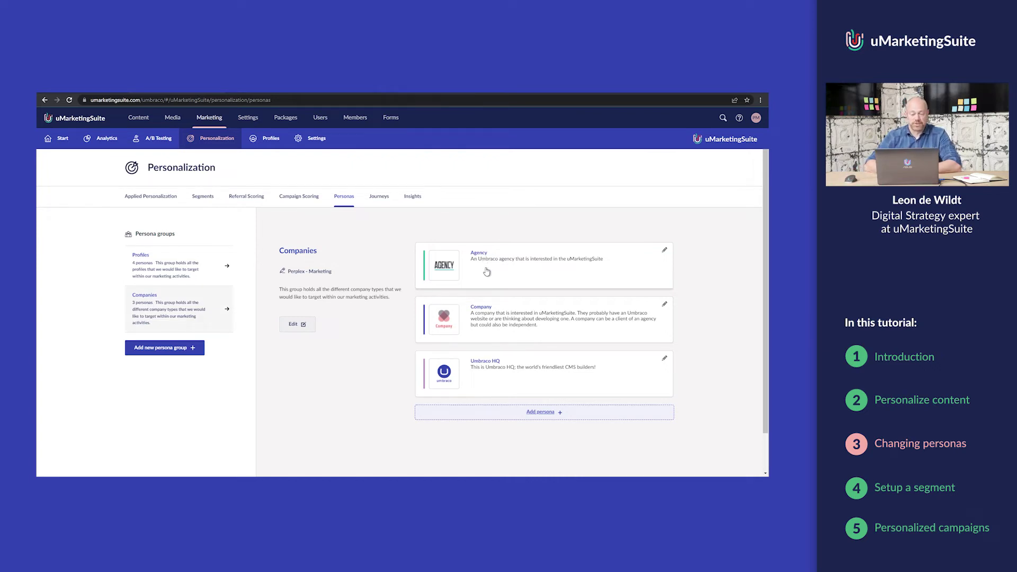
pyautogui.click(195, 273)
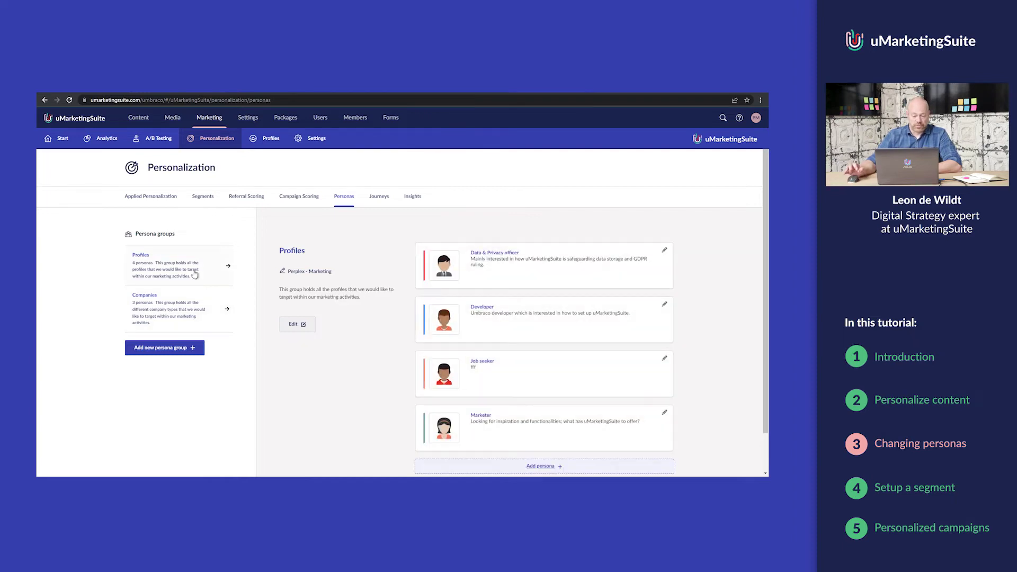
# - Add a persona "Company owner" to the Profiles group with the description "Owns a company", a light cyan color and the Female 2 image
pyautogui.click(544, 468)
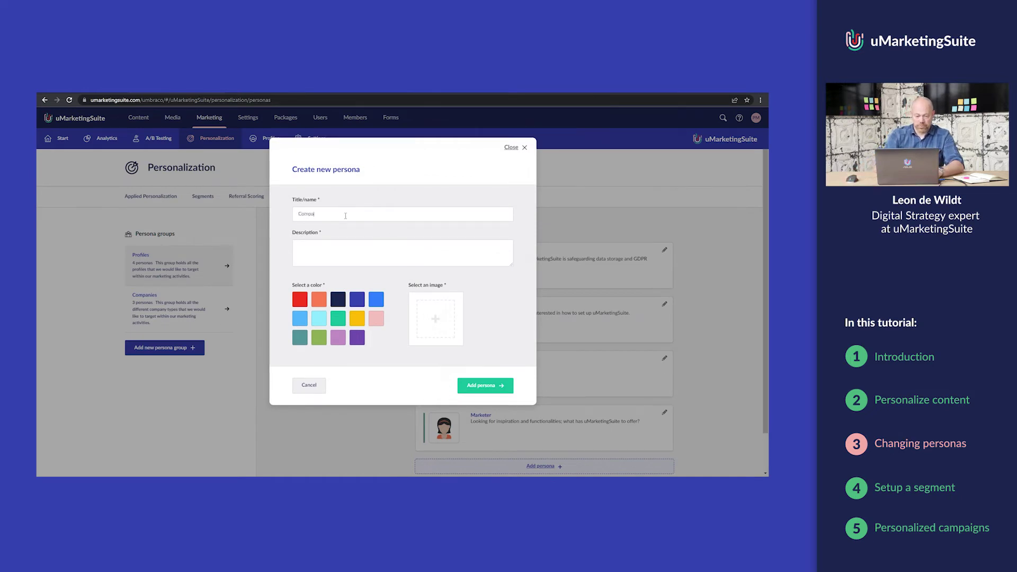
pyautogui.write('Company owne')
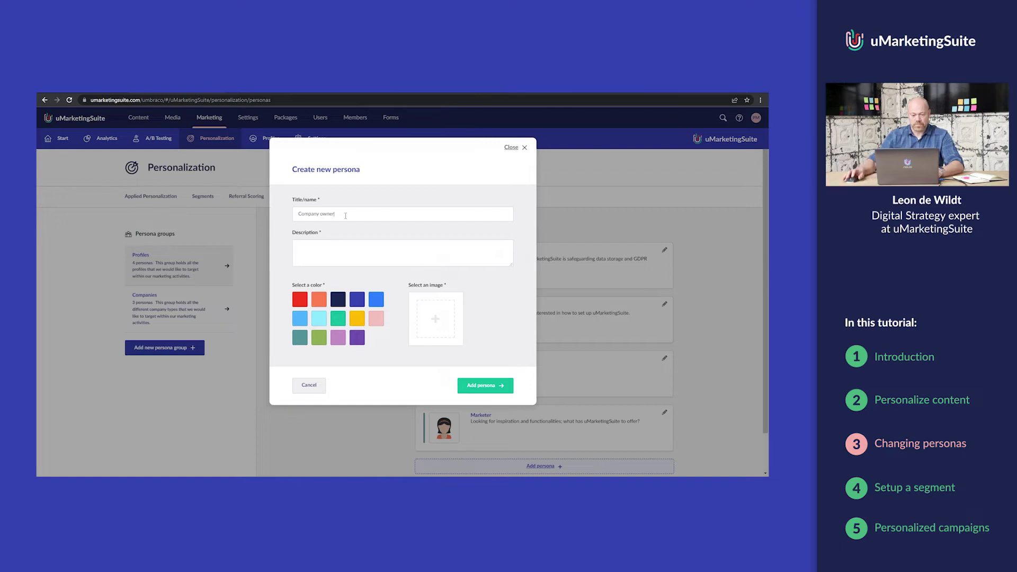
pyautogui.write('r')
pyautogui.click(348, 247)
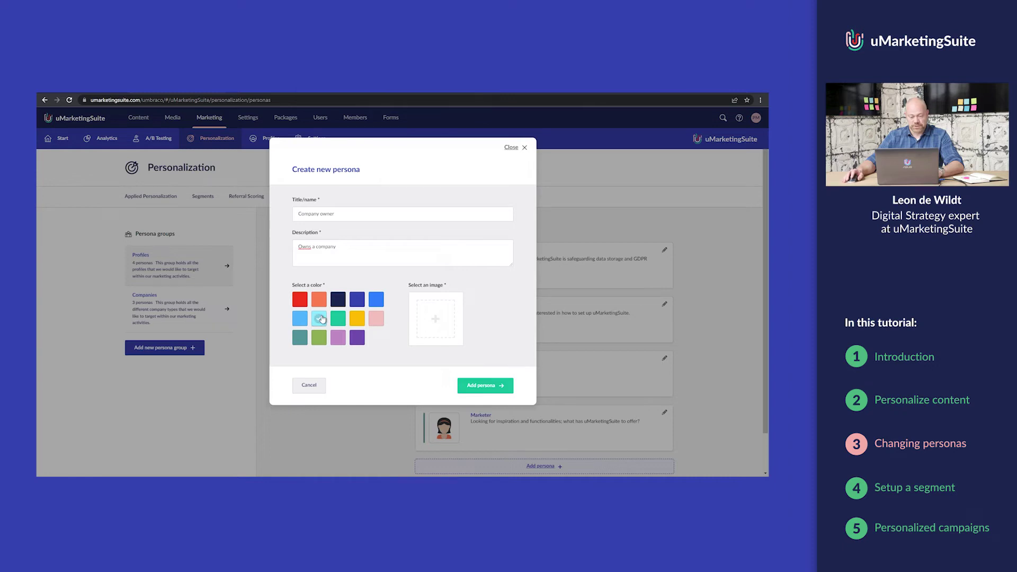
pyautogui.click(435, 321)
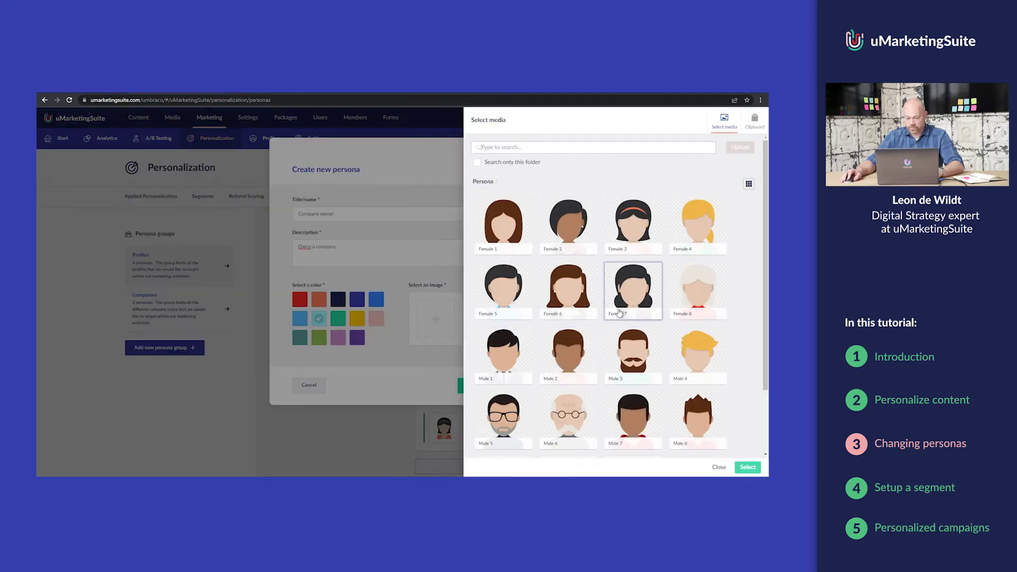
pyautogui.click(557, 232)
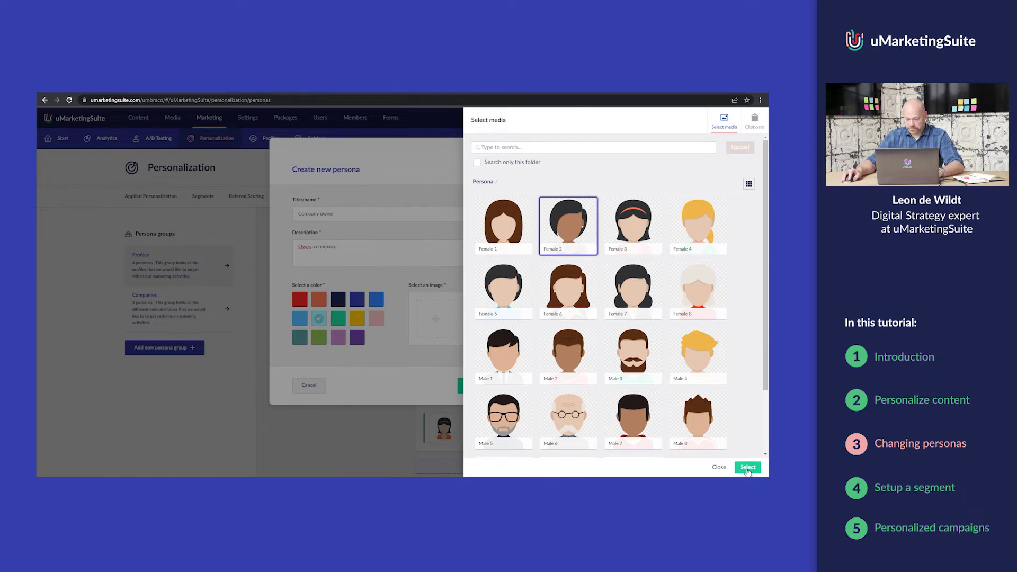
pyautogui.click(747, 467)
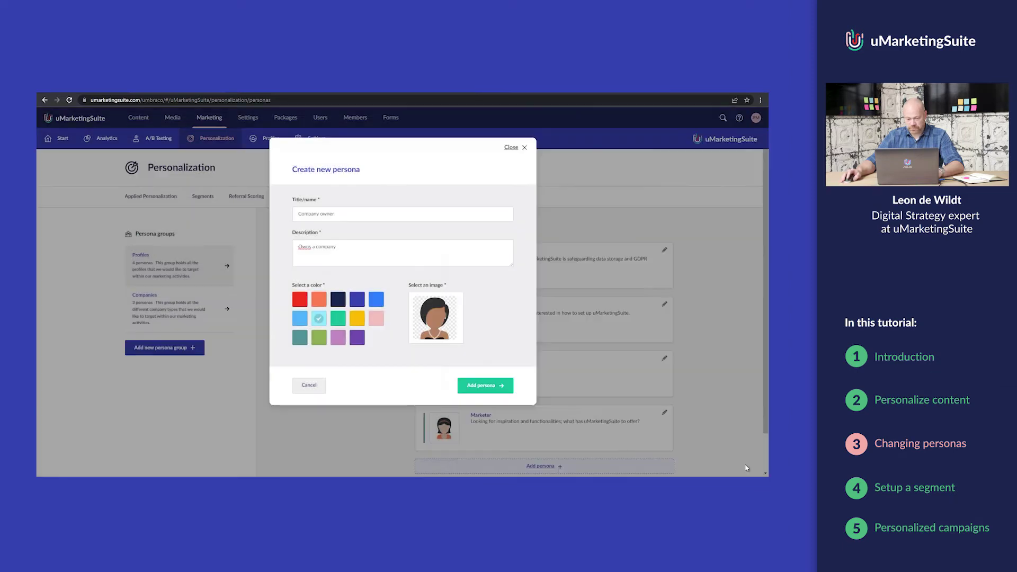
pyautogui.click(480, 386)
# - In the content scoring of the article "A personalized popup in 5 minutes!", raise the score of the Company owner persona
pyautogui.scroll(-1, 381, 382)
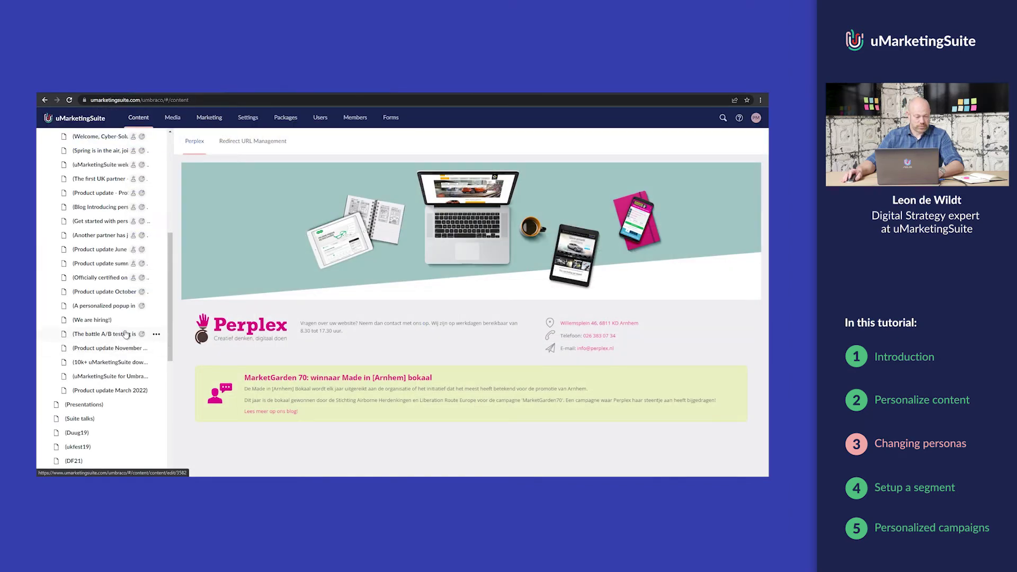
pyautogui.click(106, 308)
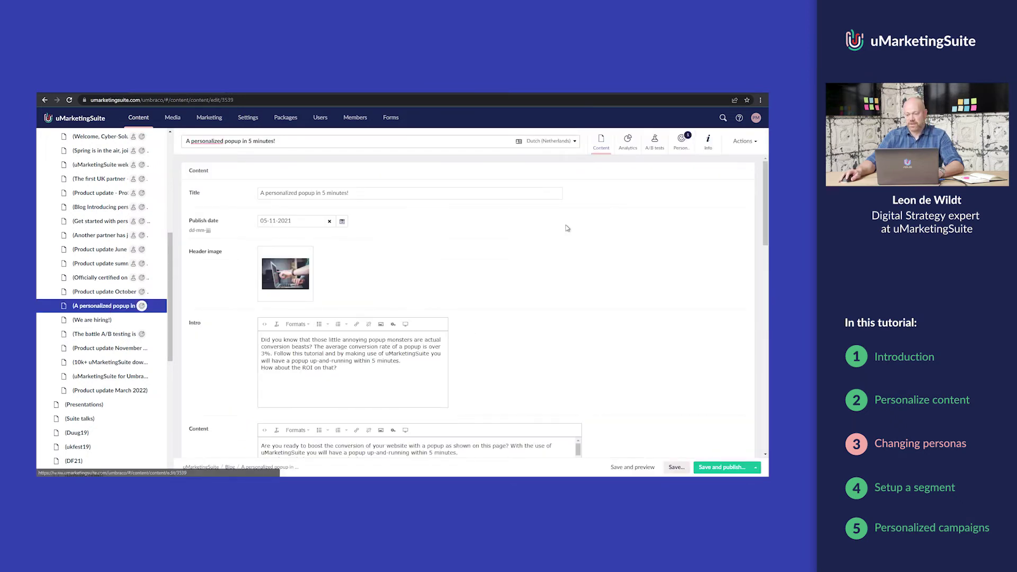
pyautogui.click(681, 141)
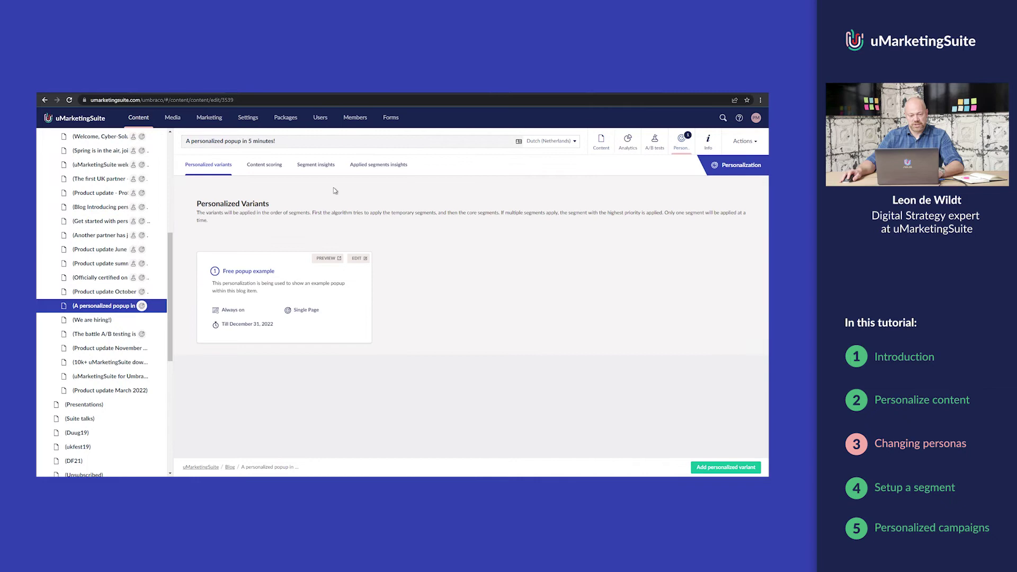
pyautogui.click(264, 171)
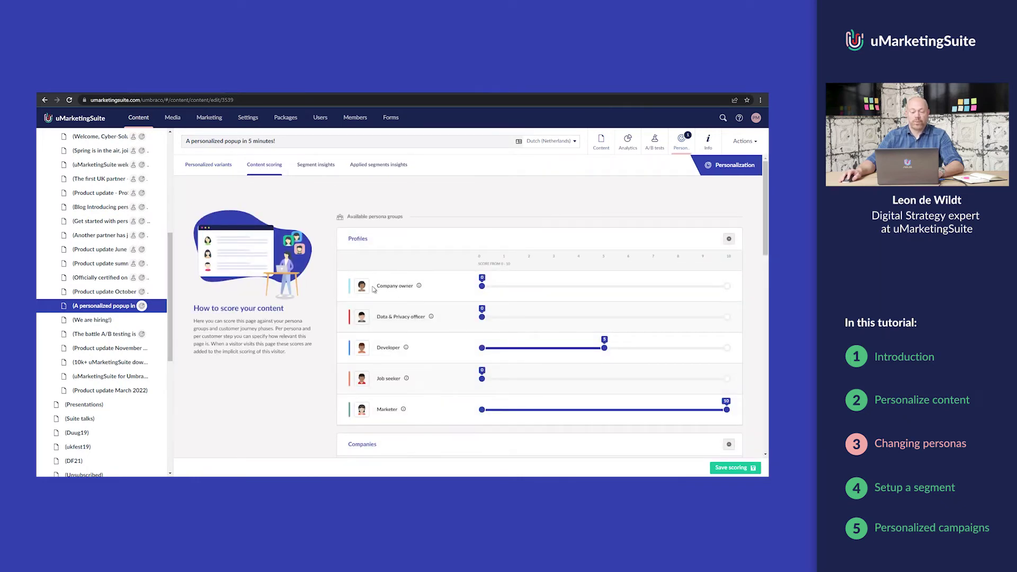
pyautogui.moveTo(418, 287)
pyautogui.moveTo(482, 287); pyautogui.dragTo(599, 283)
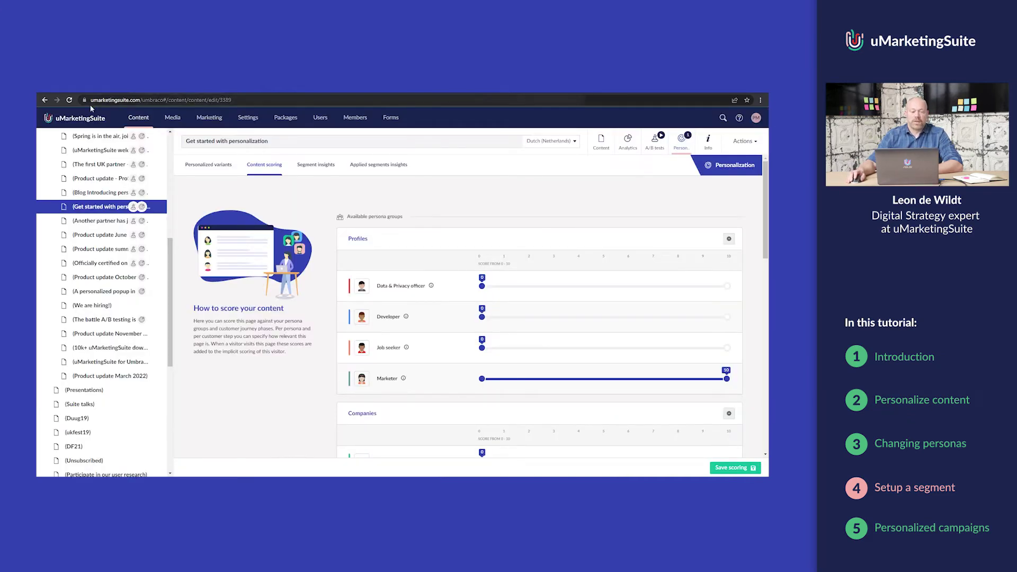
# - In the marketing personalization segments, start a new segment titled "Marketers with multiple sessions"
pyautogui.click(210, 117)
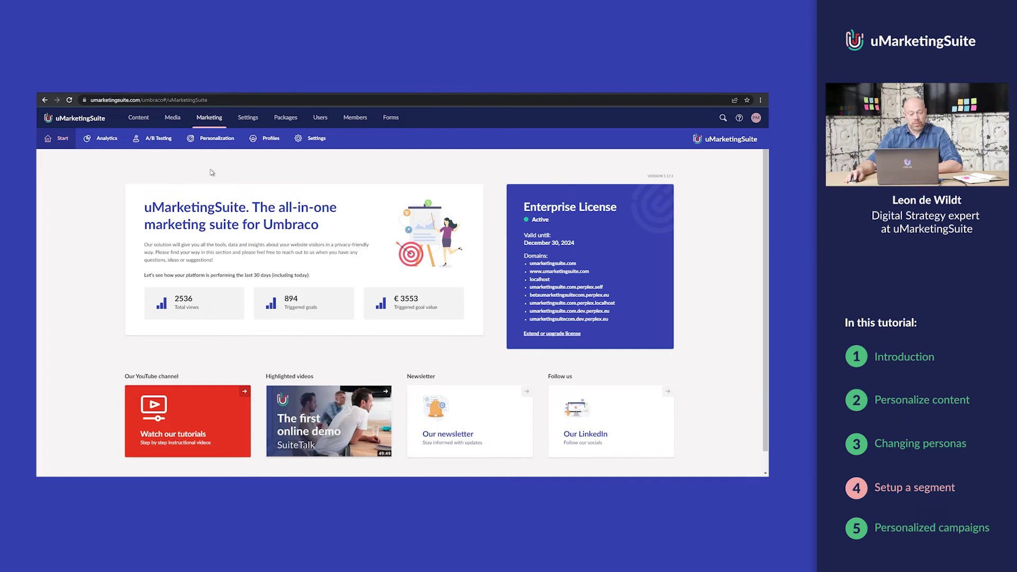
pyautogui.click(214, 140)
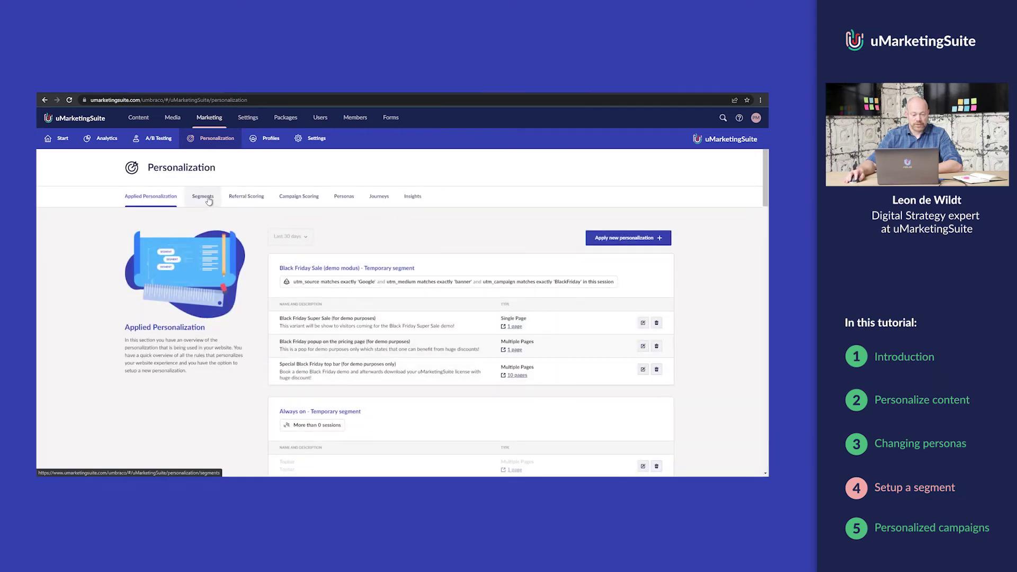
pyautogui.click(209, 200)
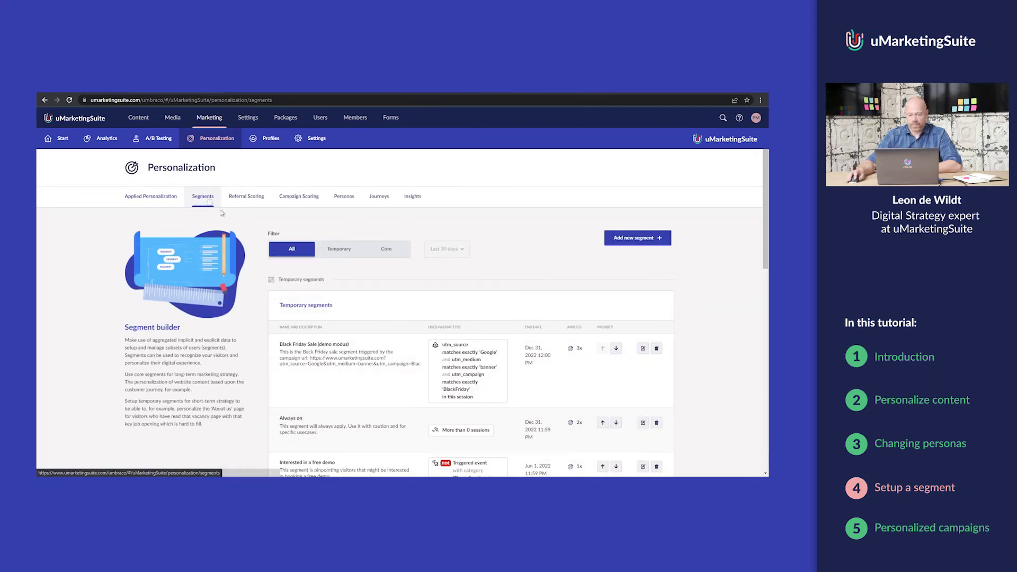
pyautogui.click(639, 240)
pyautogui.click(281, 268)
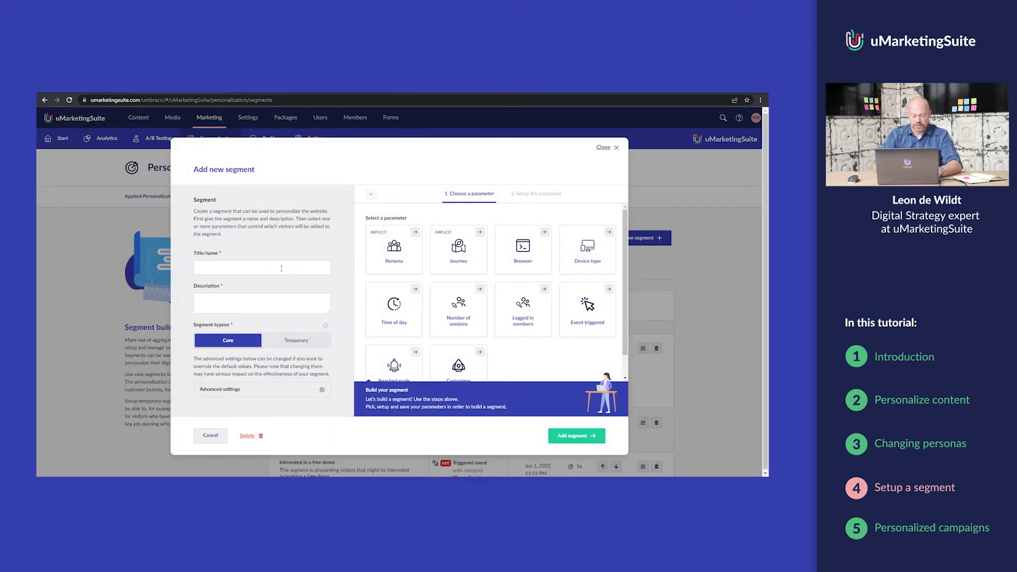
pyautogui.write('Market')
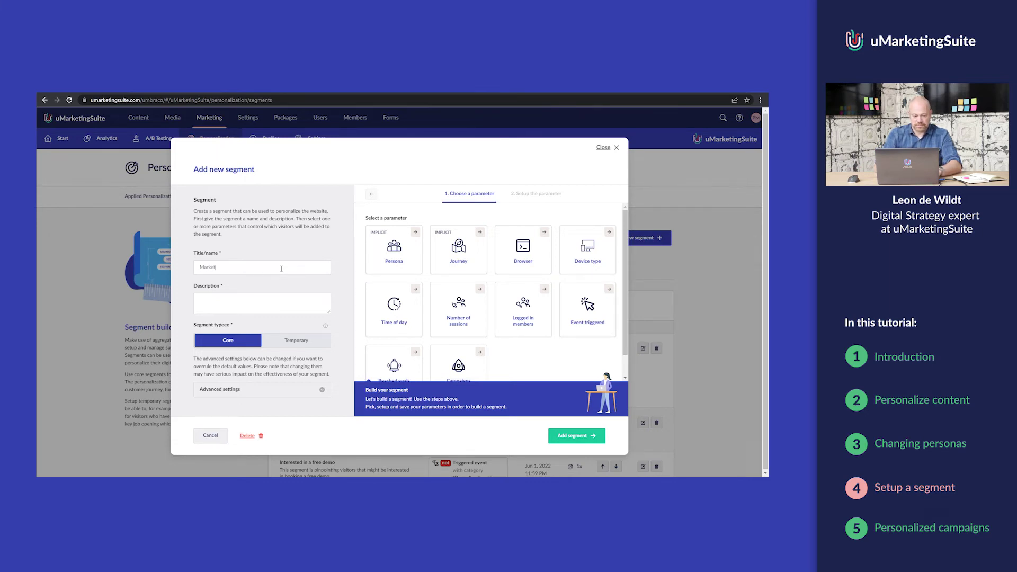
pyautogui.write('ers with multiple sessions')
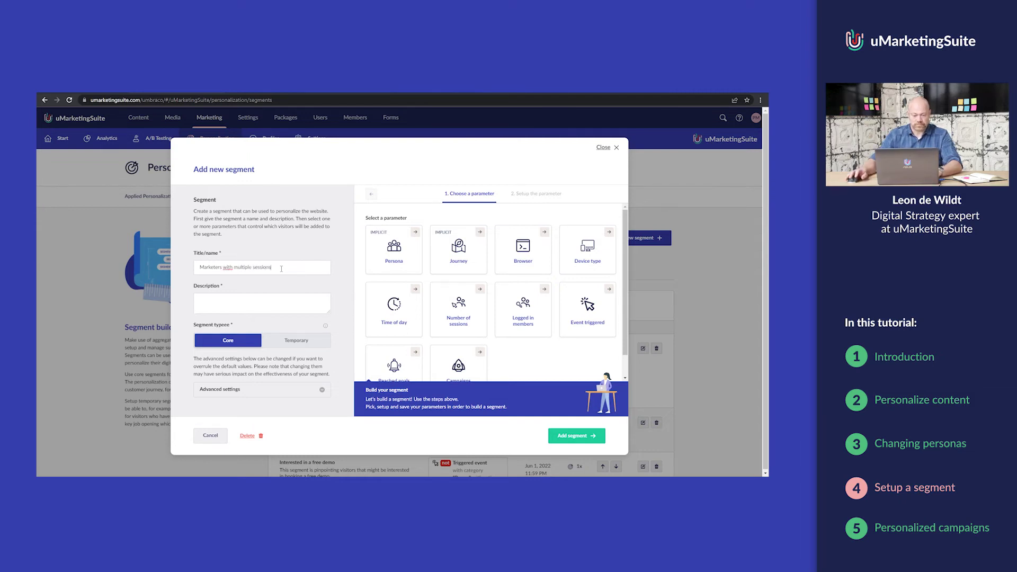
# - Give the new segment the description "That's why", try the Temporary type and set the segment type to Core
pyautogui.click(287, 301)
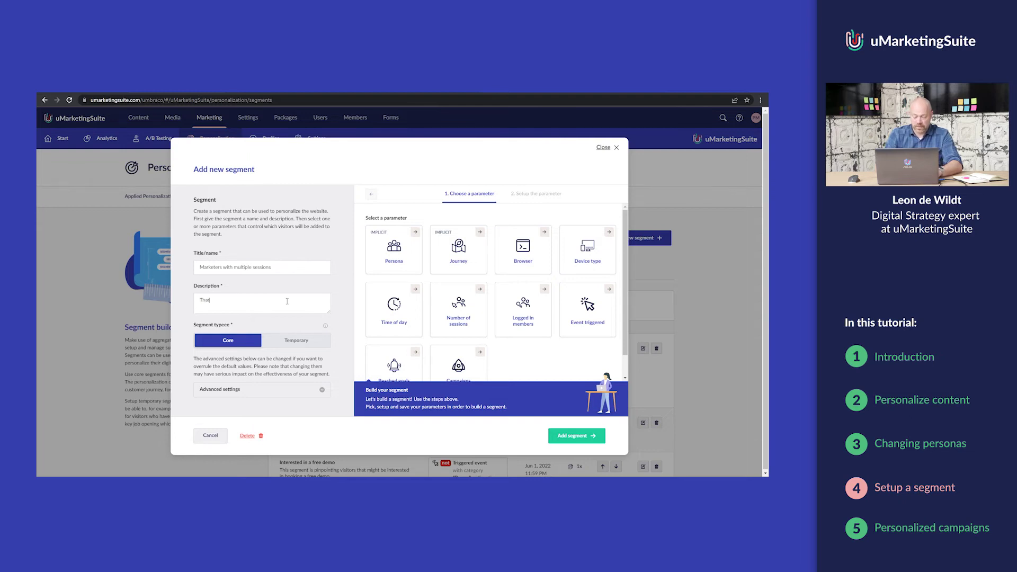
pyautogui.write("That's why")
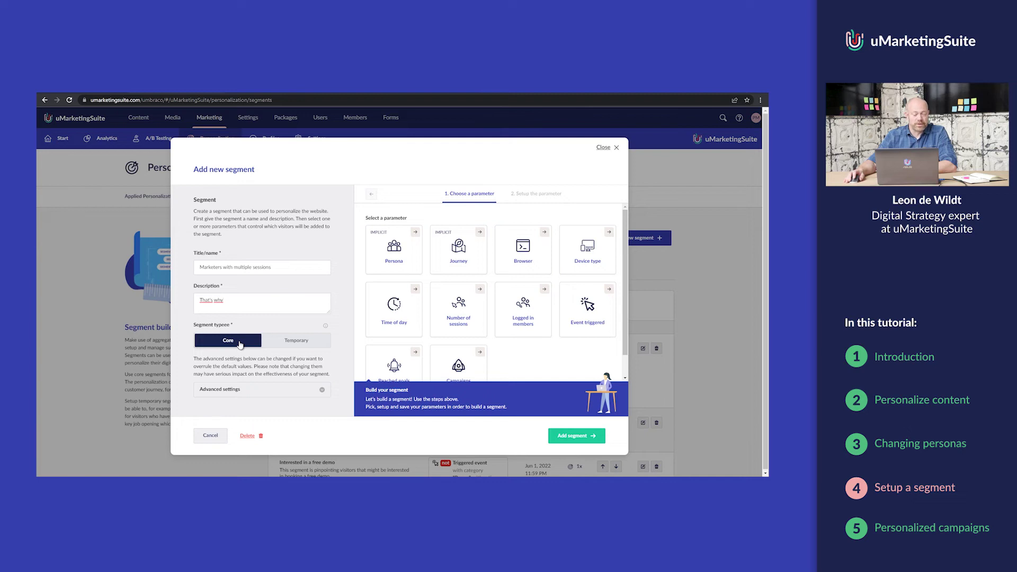
pyautogui.click(297, 347)
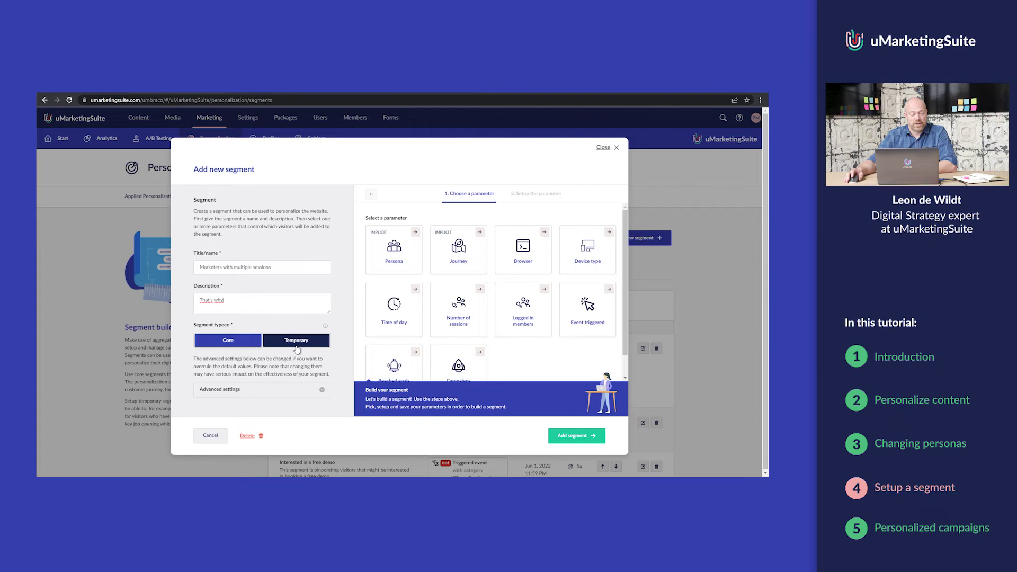
pyautogui.click(225, 343)
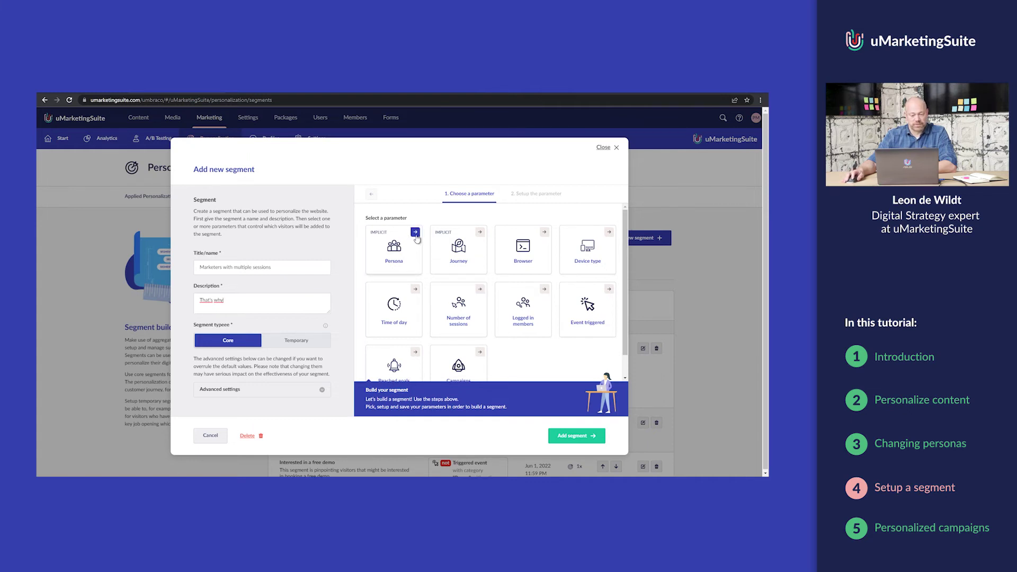
# - Add a Persona parameter to the segment that includes the Marketer profile, and save the parameter
pyautogui.click(404, 241)
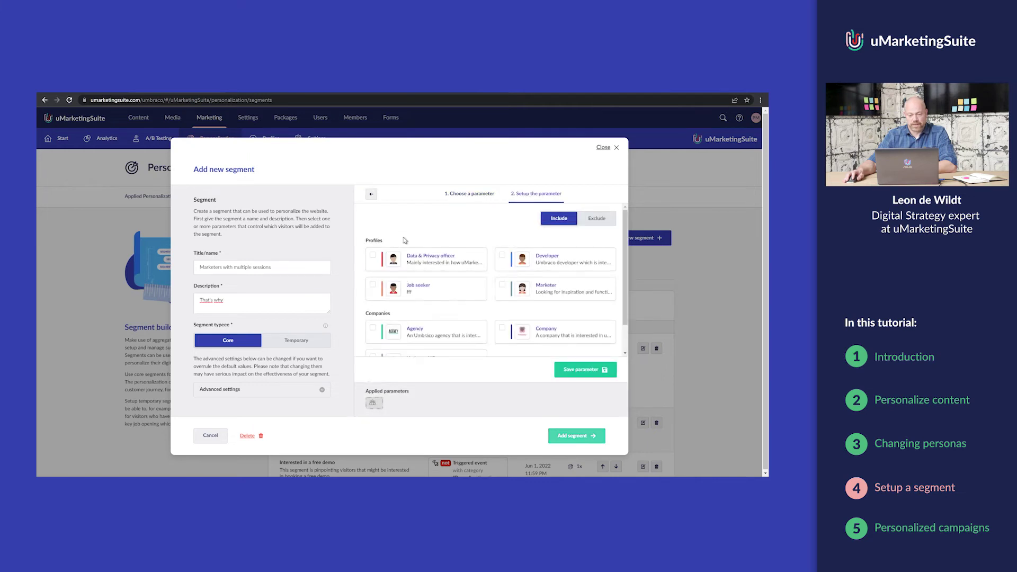
pyautogui.click(554, 294)
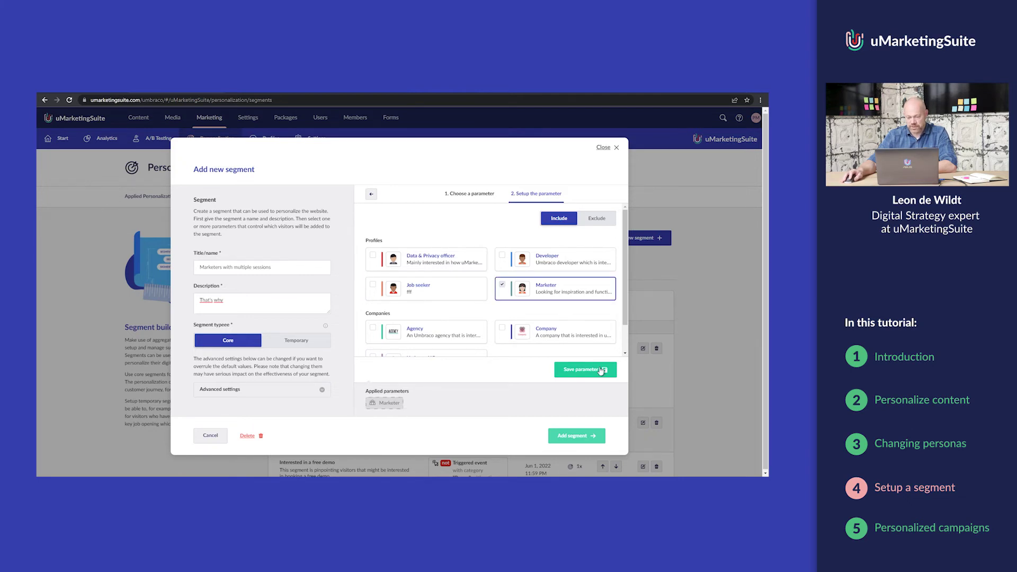
pyautogui.click(581, 369)
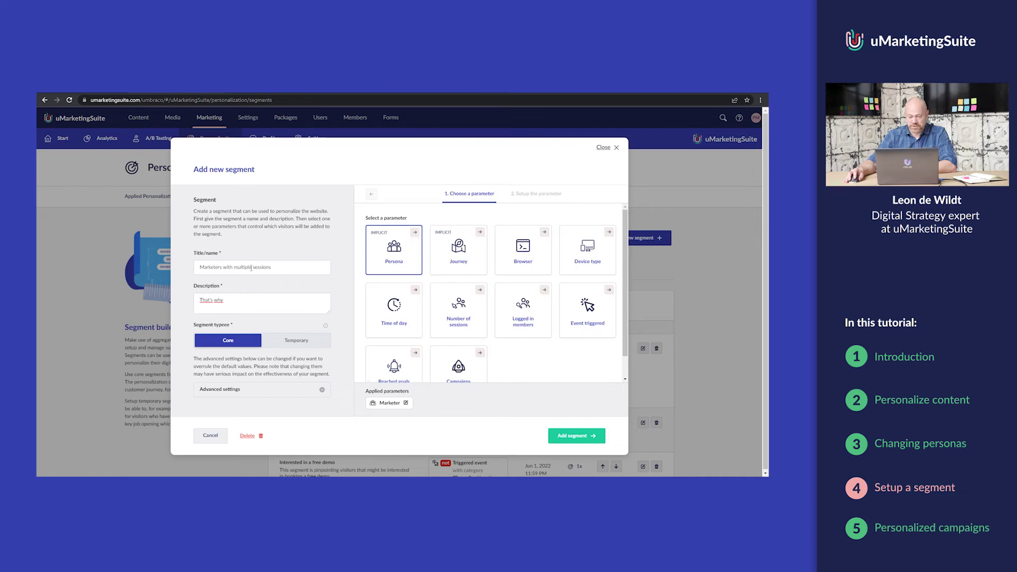
# - Add a Number of sessions parameter to the segment for more than 1 session, save the parameter and close the new segment form
pyautogui.click(459, 319)
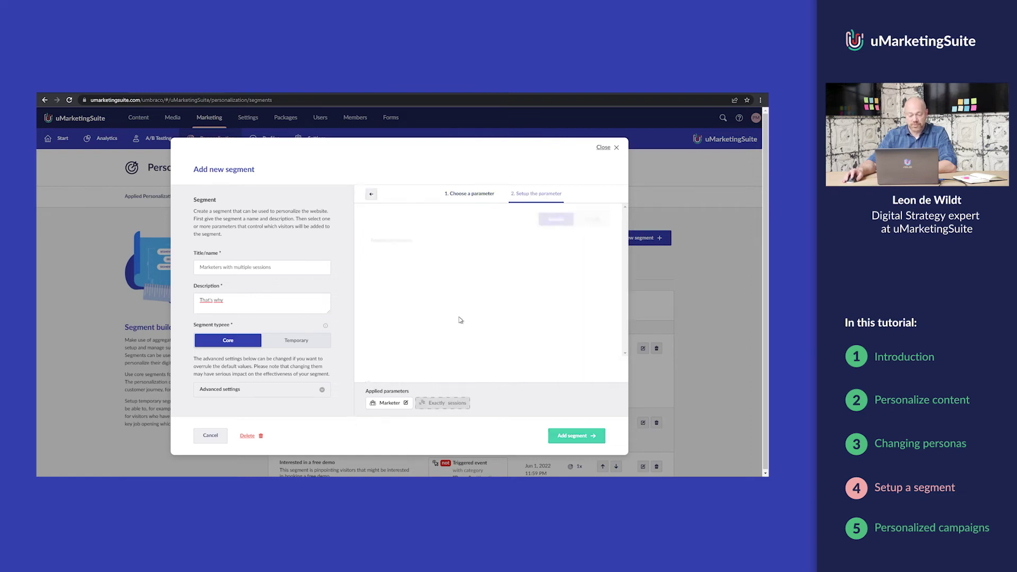
pyautogui.click(477, 257)
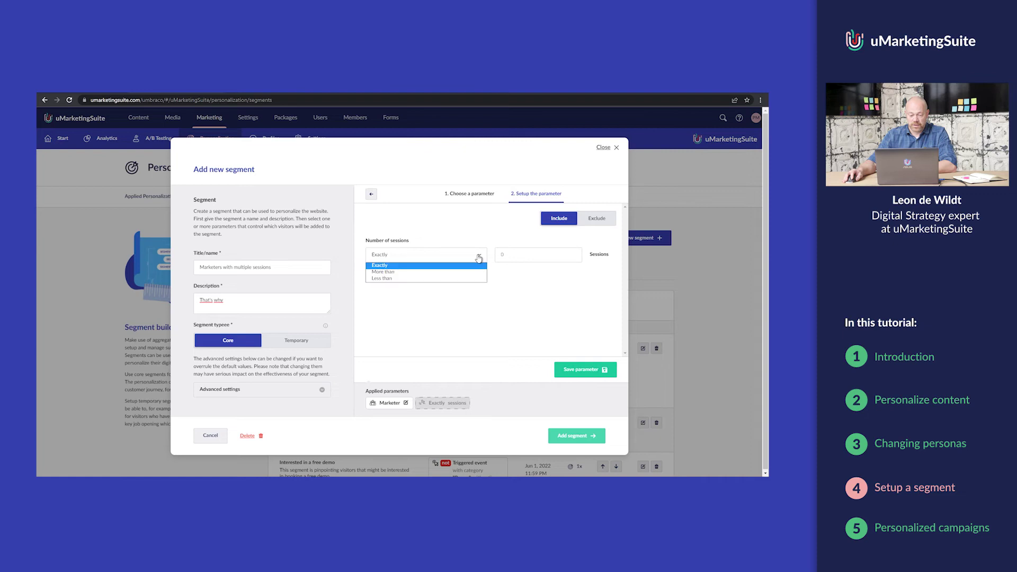
pyautogui.click(453, 273)
pyautogui.click(495, 255)
pyautogui.write('1')
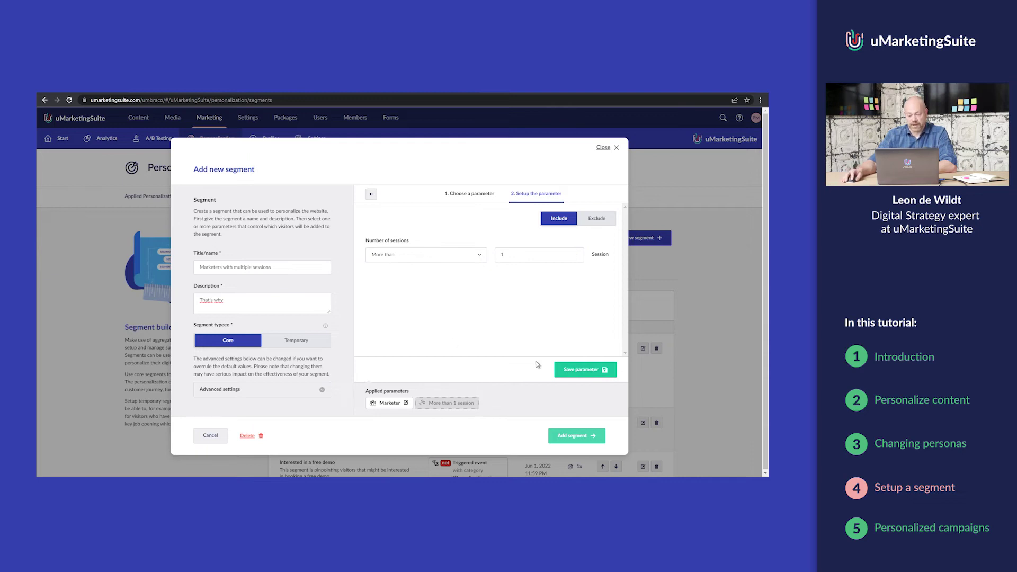
pyautogui.click(577, 373)
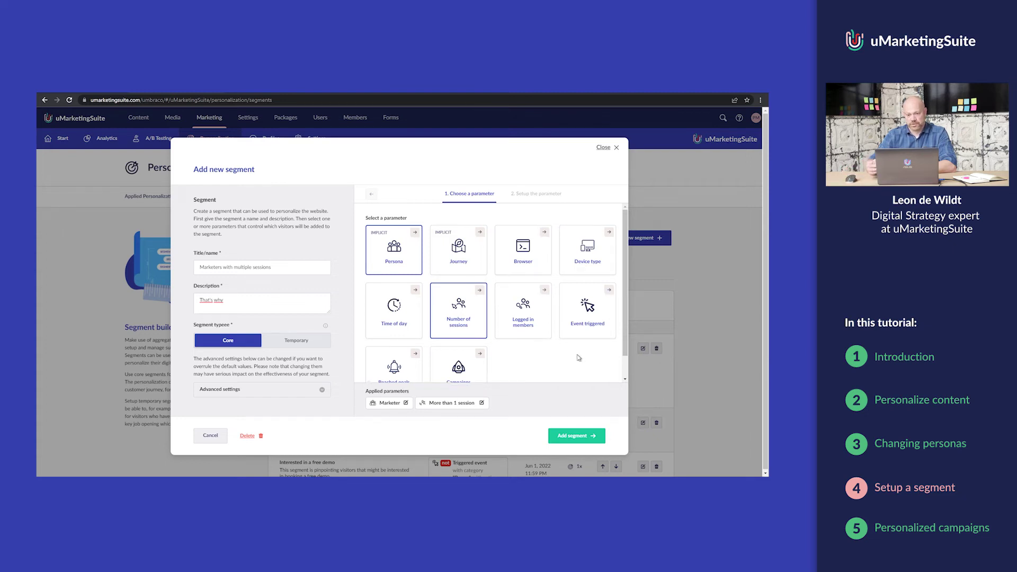
pyautogui.click(604, 148)
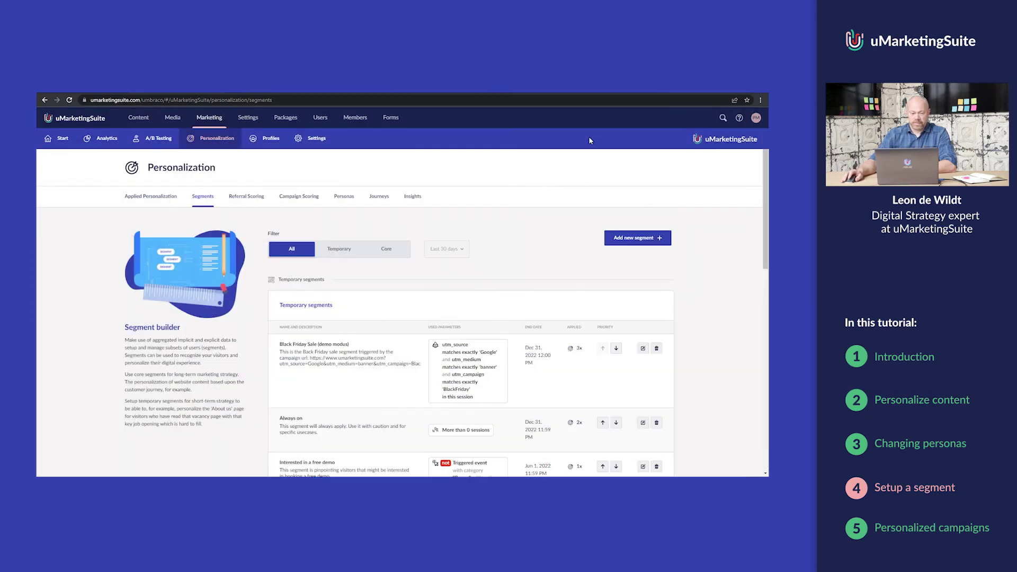
# - In the personalization of the uMarketingSuite homepage content, start a new variant for the core segment "Marketer with multiple sessions"
pyautogui.click(140, 118)
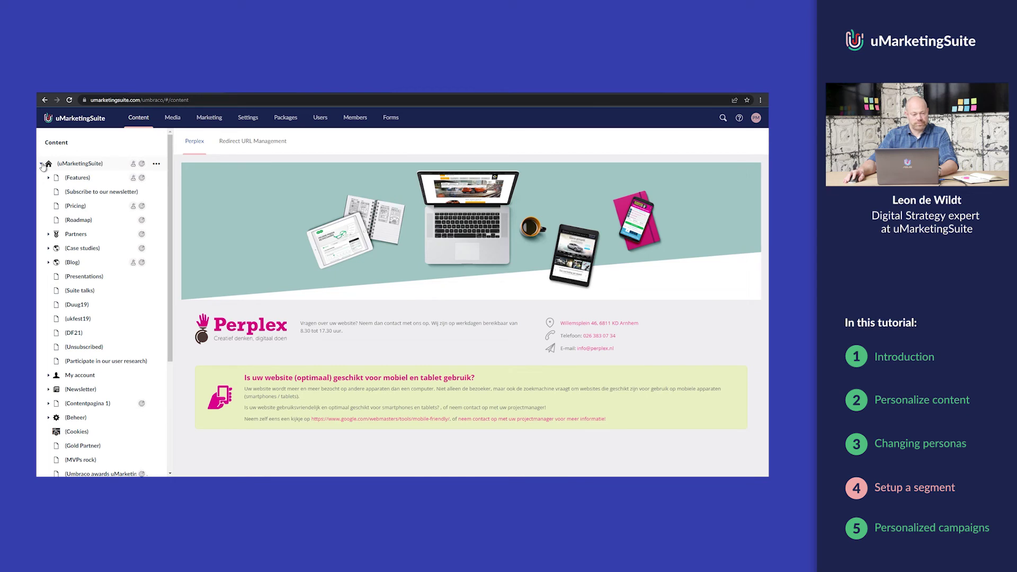
pyautogui.click(63, 164)
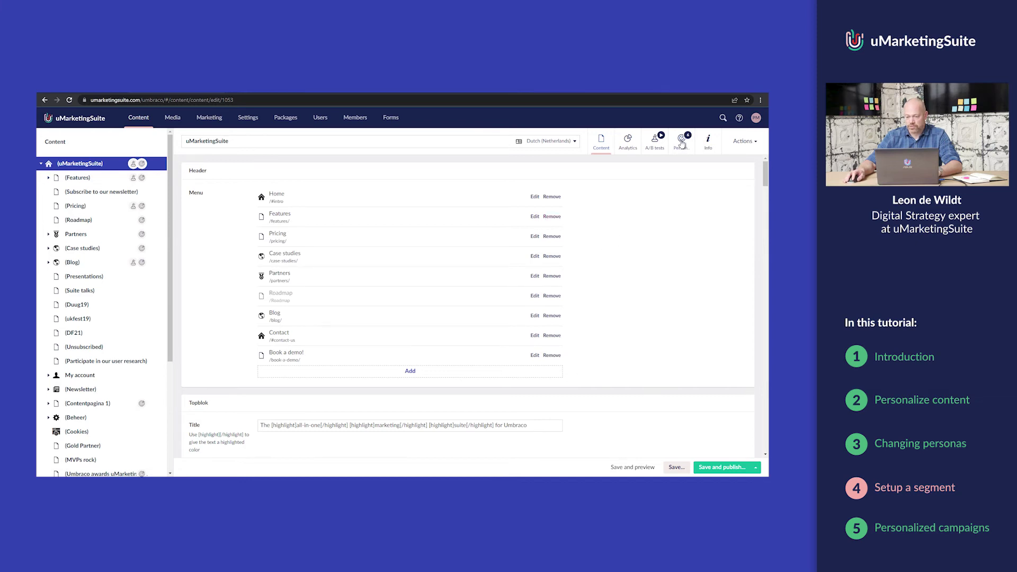
pyautogui.click(681, 142)
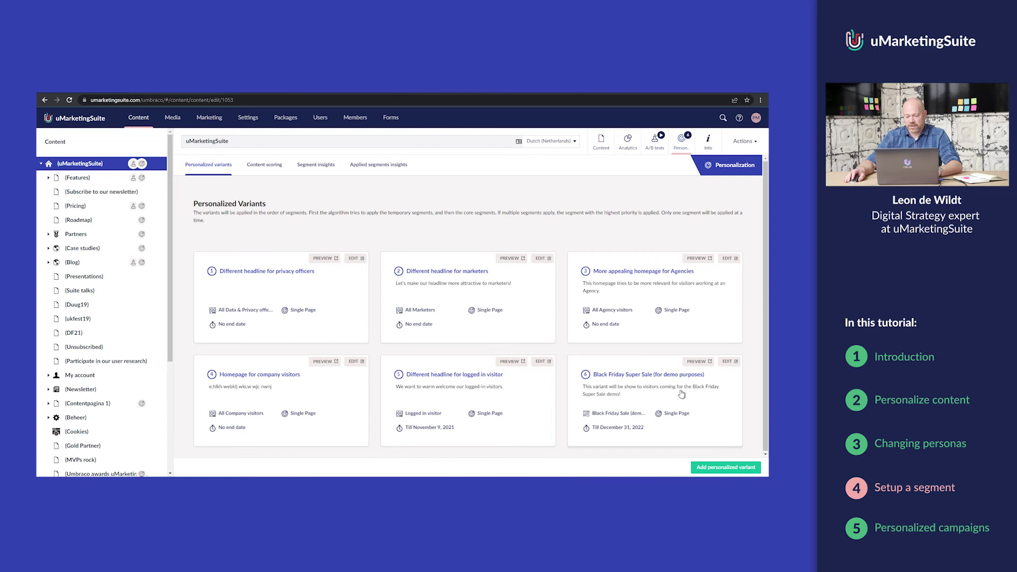
pyautogui.click(720, 468)
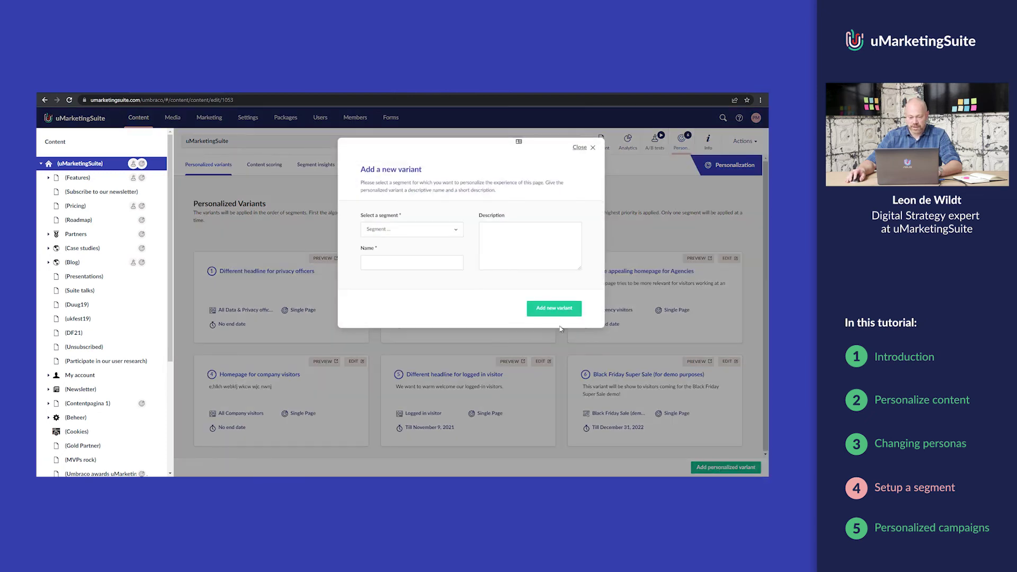
pyautogui.click(455, 231)
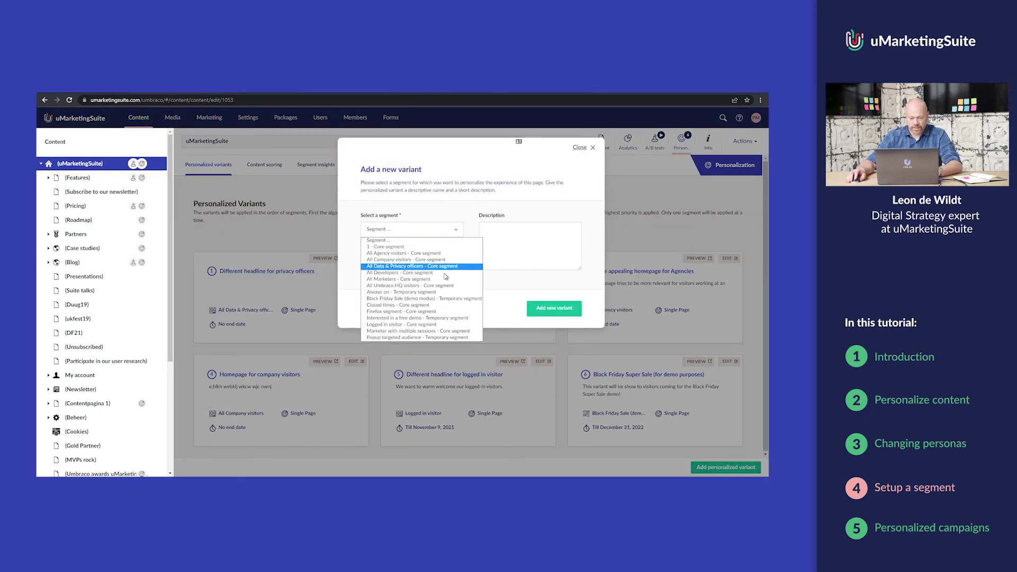
pyautogui.click(433, 331)
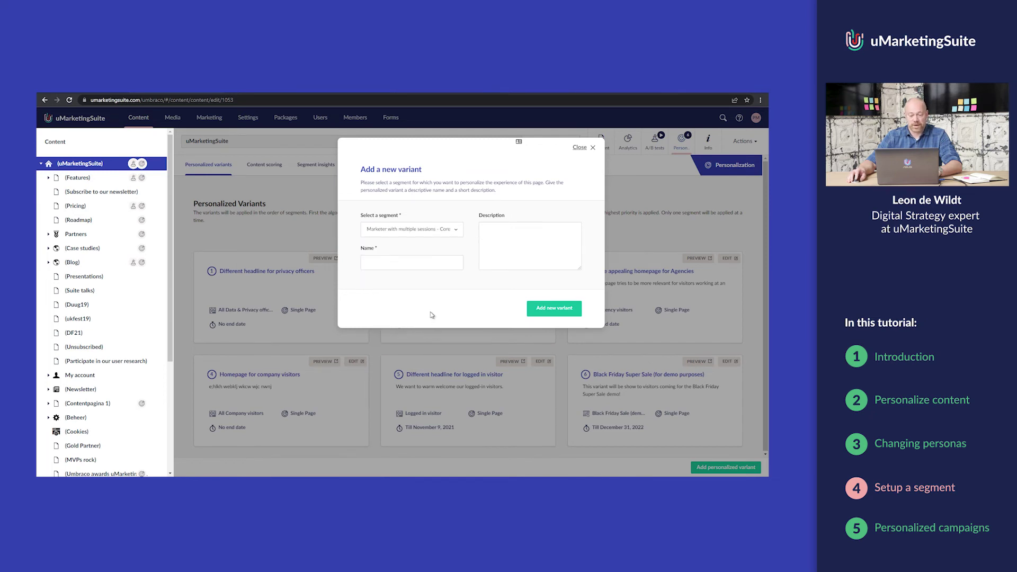
# - Name the variant "Homepage for returning marketers", describe it as "I hope this will make them convert", and add it
pyautogui.click(428, 261)
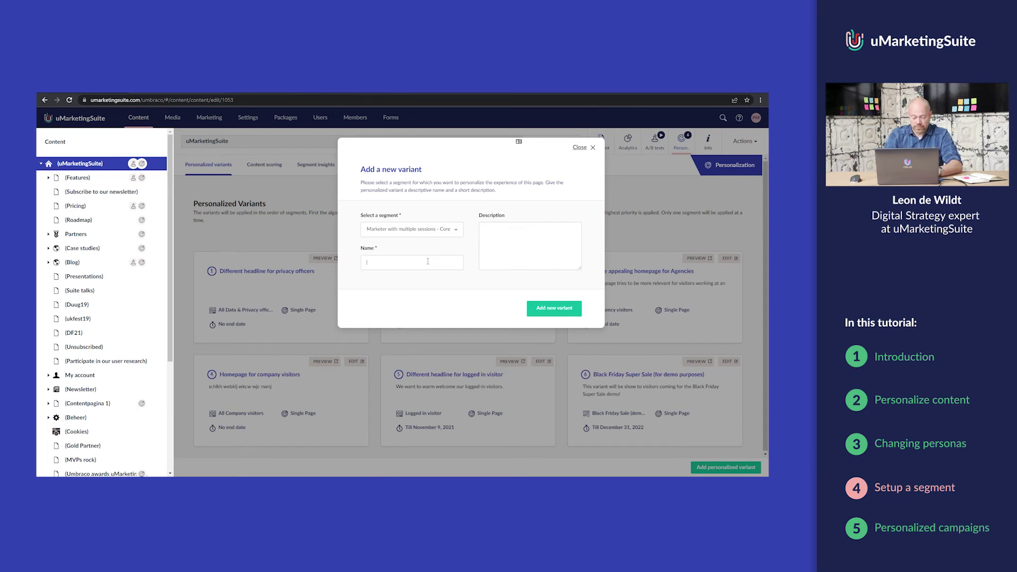
pyautogui.write('Homepage for returni')
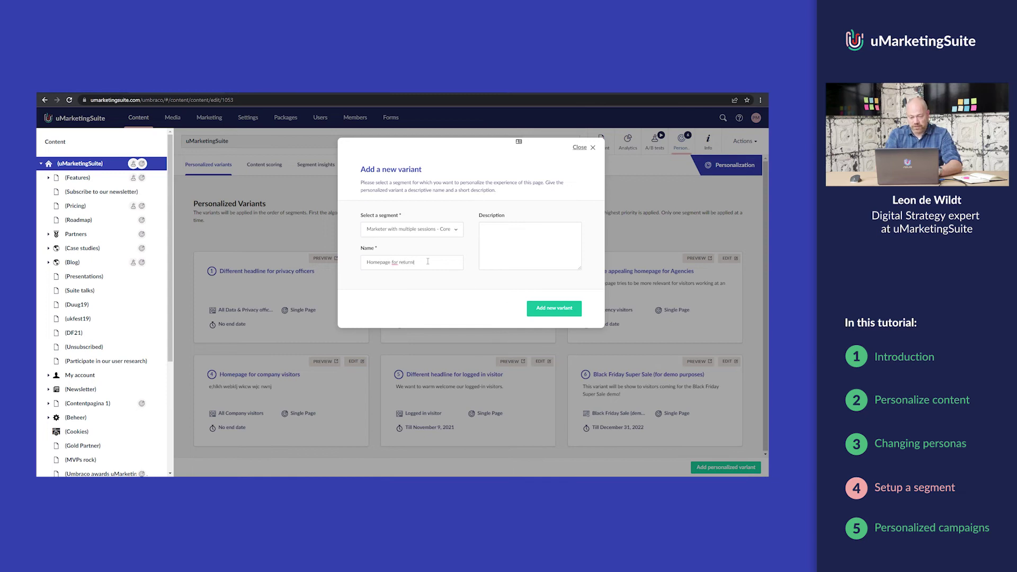
pyautogui.write('ng marketers')
pyautogui.press('Tab')
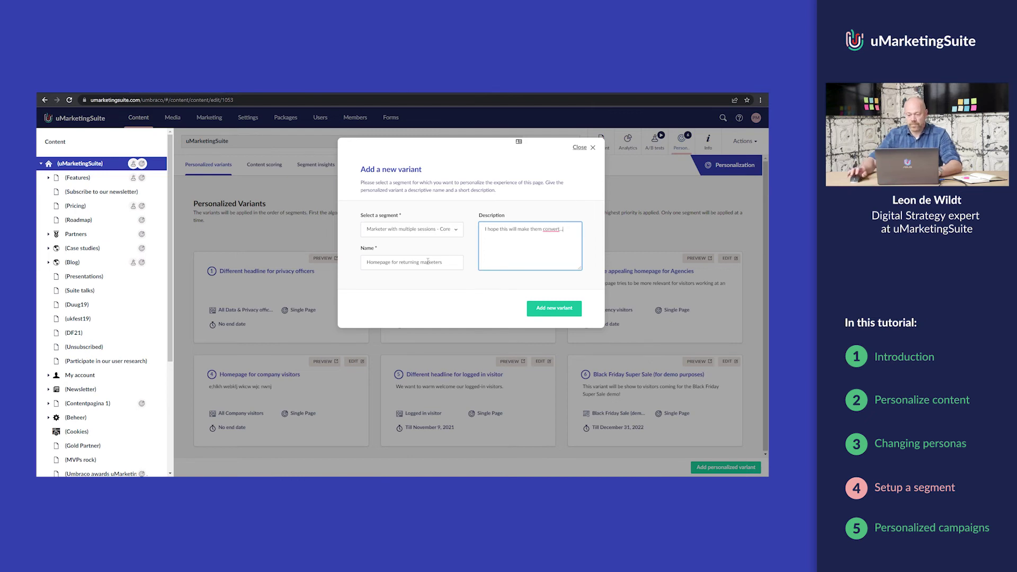
pyautogui.click(545, 312)
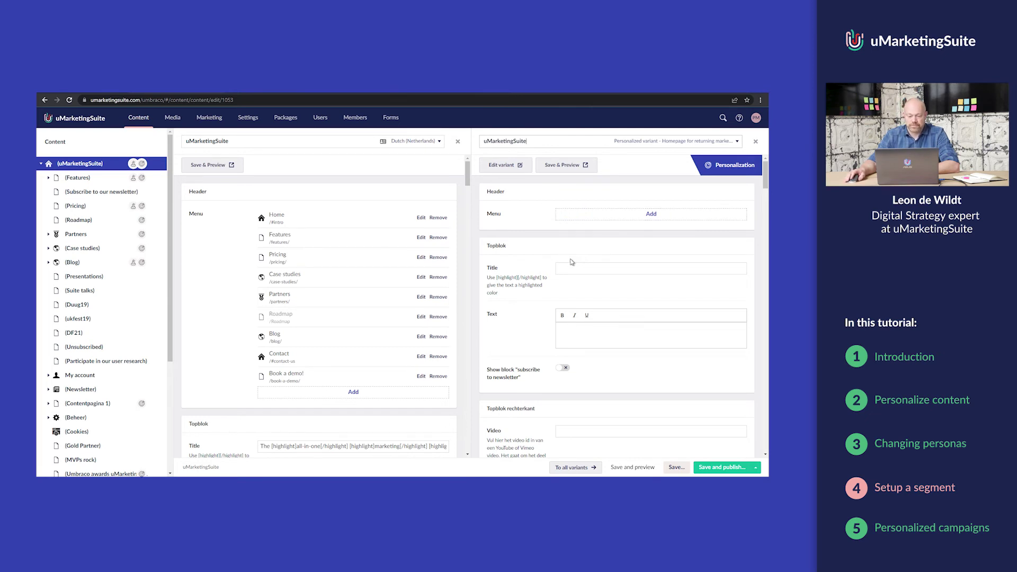
# - Set the personalized variant's Topblok title to "We love [highlight]returning marketers[/highlight]", copying the highlight tags from the original title
pyautogui.scroll(-3, 419, 285)
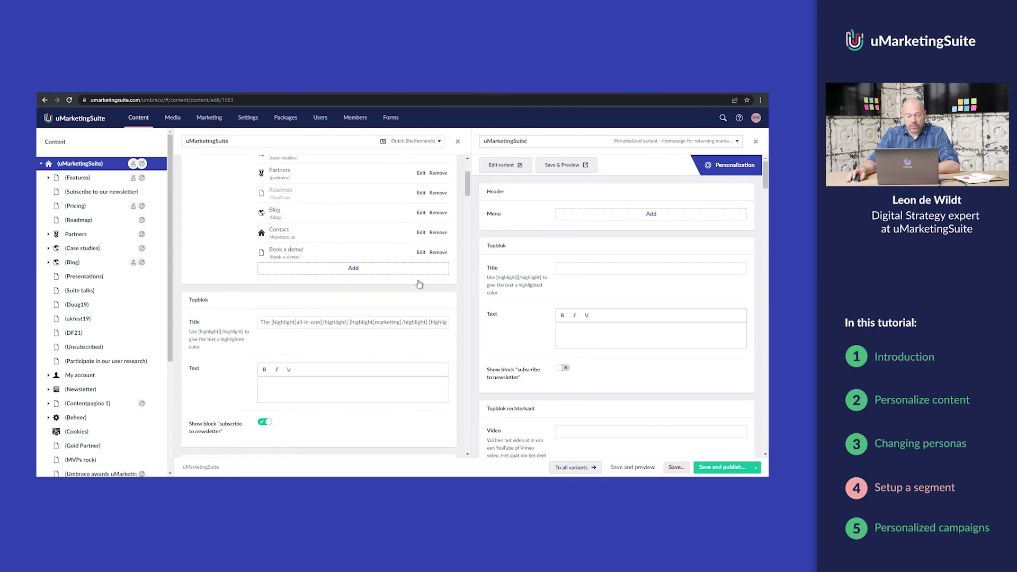
pyautogui.click(572, 269)
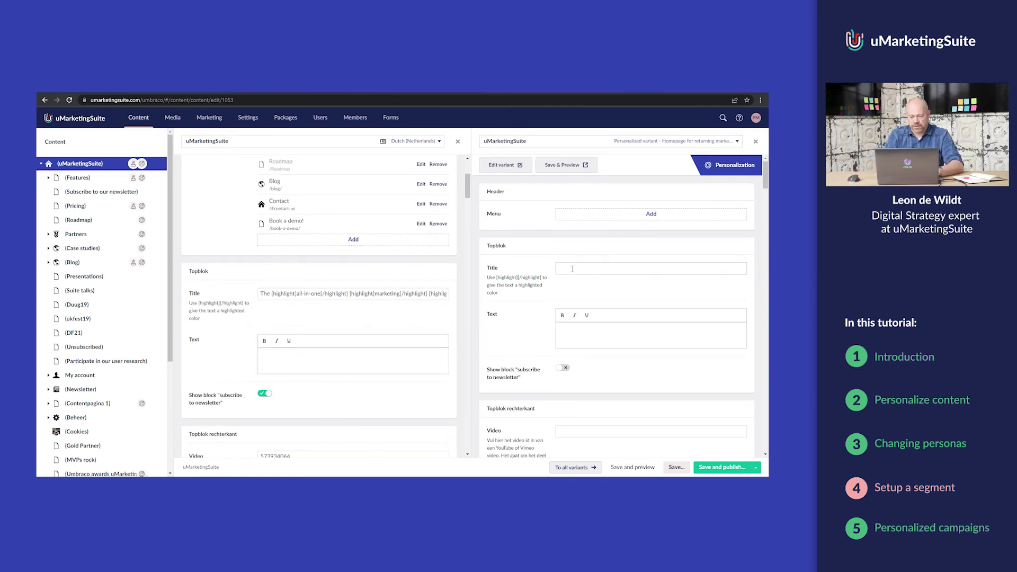
pyautogui.write('We love returning marketers')
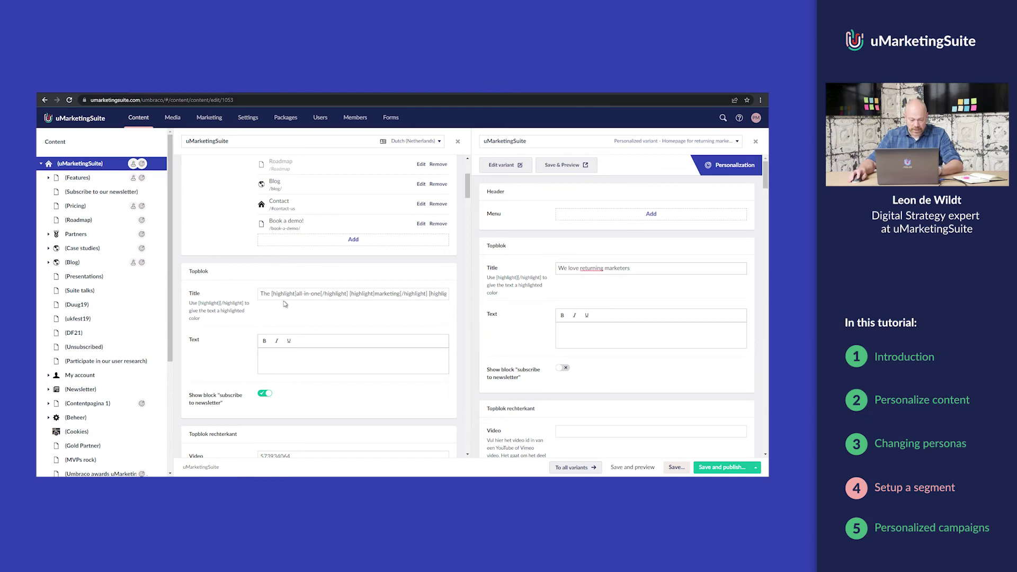
pyautogui.moveTo(272, 295); pyautogui.dragTo(289, 295)
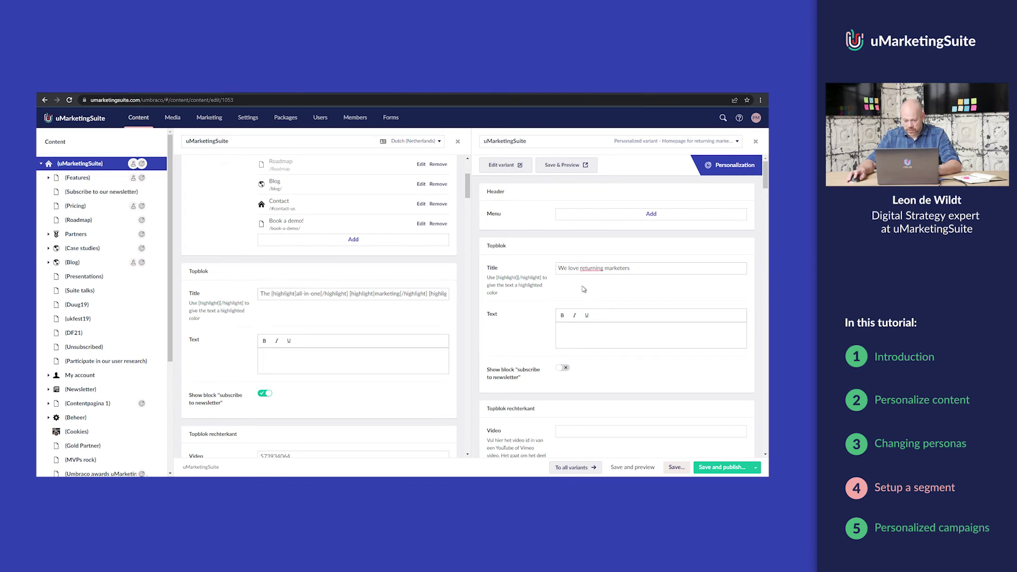
pyautogui.write('[highlight]')
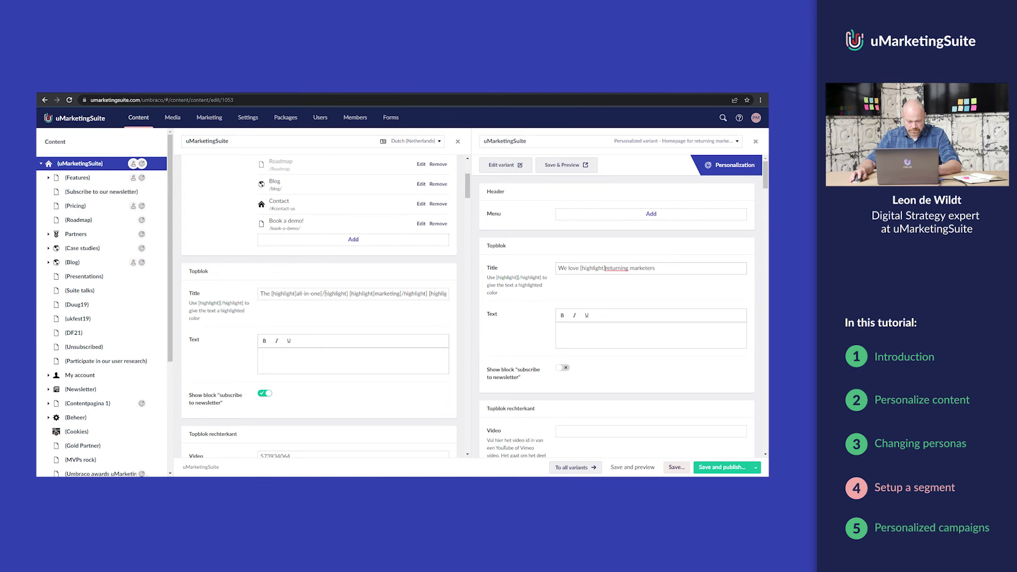
pyautogui.moveTo(320, 294); pyautogui.dragTo(348, 294)
pyautogui.hotkey('ctrl', 'c')
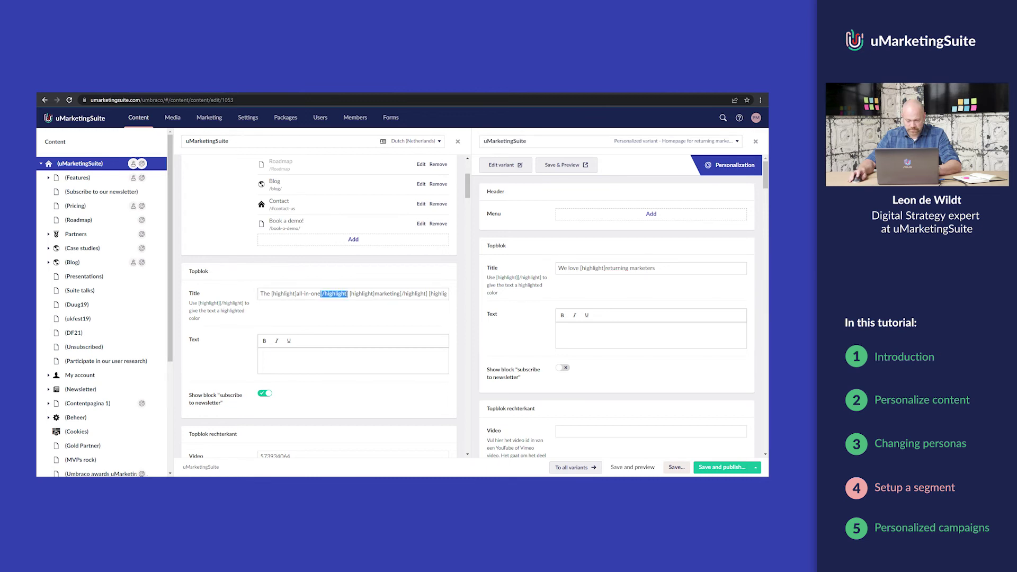
pyautogui.click(668, 268)
pyautogui.hotkey('ctrl', 'v')
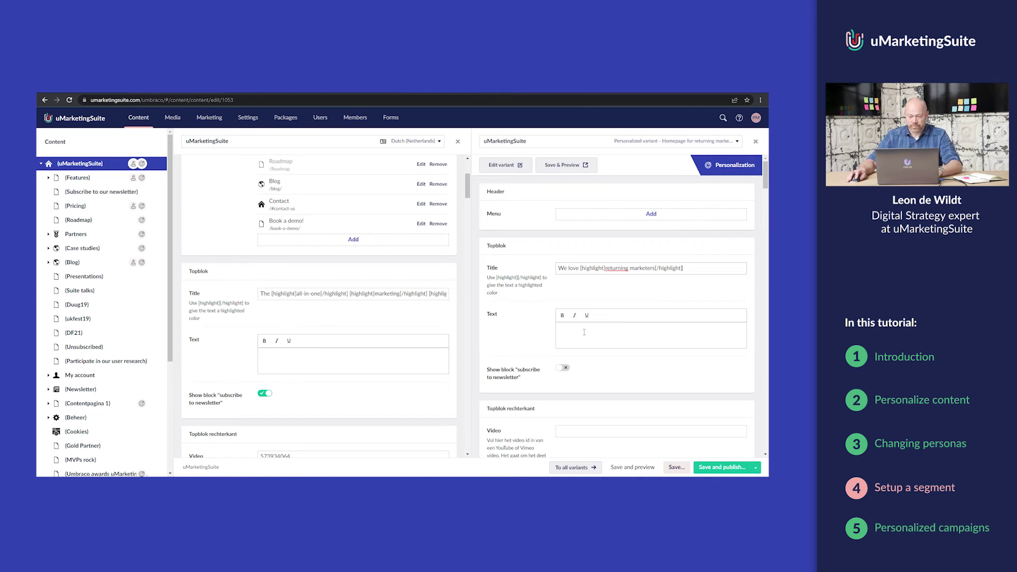
# - Enter "It's great to see you again!" as the variant's Topblok text, then save and publish the default page and the personalized variant
pyautogui.click(583, 334)
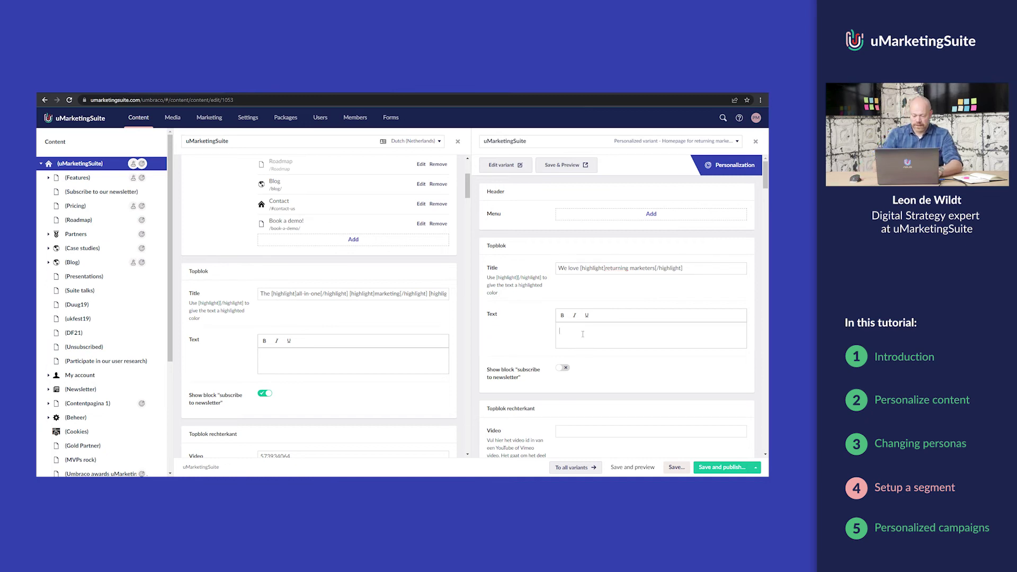
pyautogui.write("It's great to see you ag")
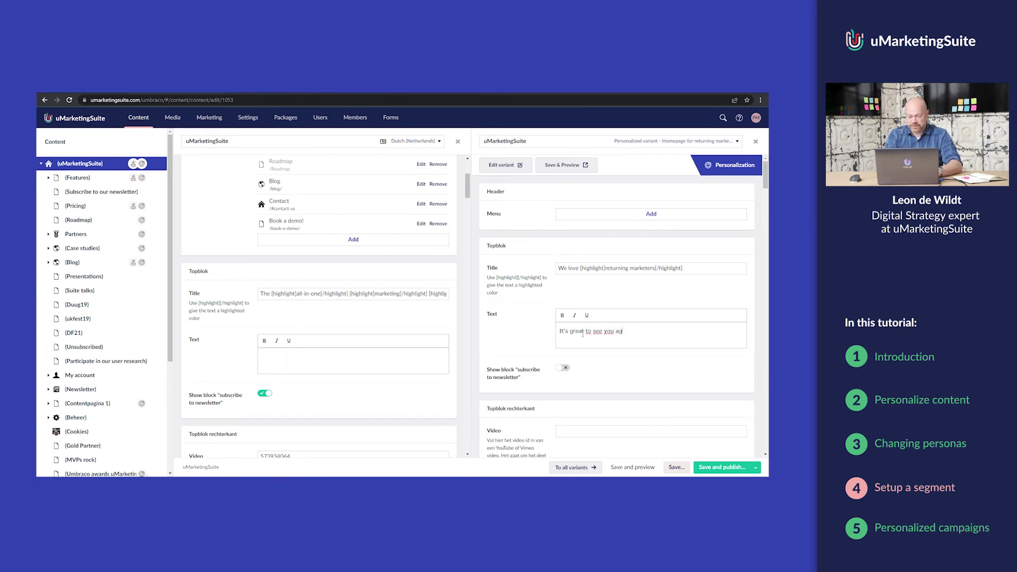
pyautogui.write('ain!')
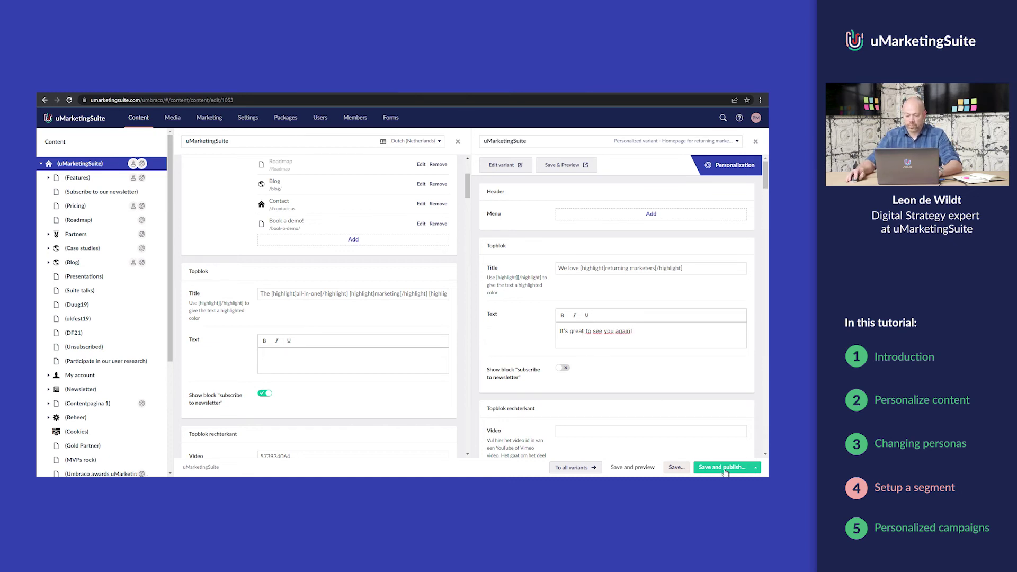
pyautogui.click(724, 468)
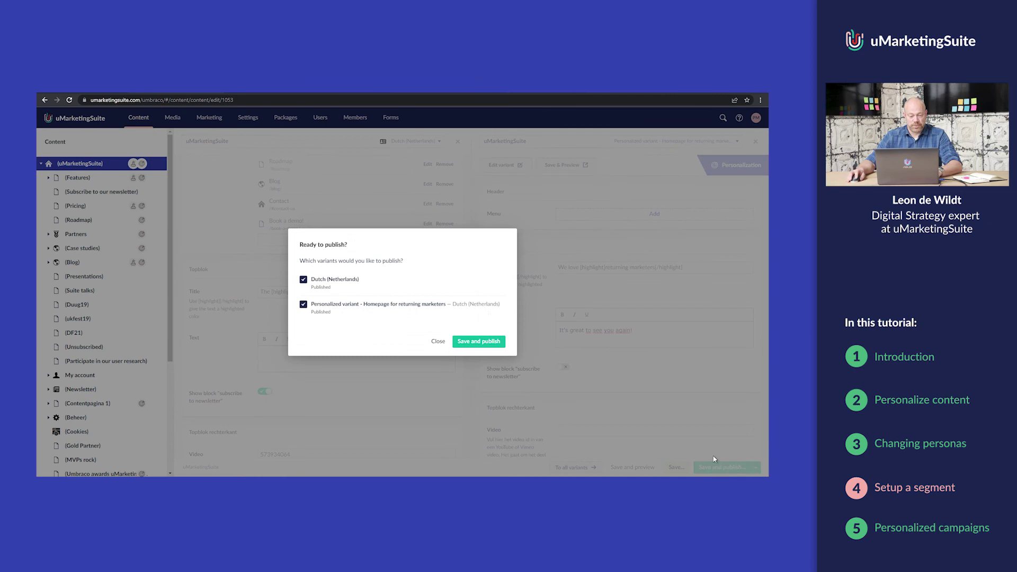
pyautogui.click(488, 344)
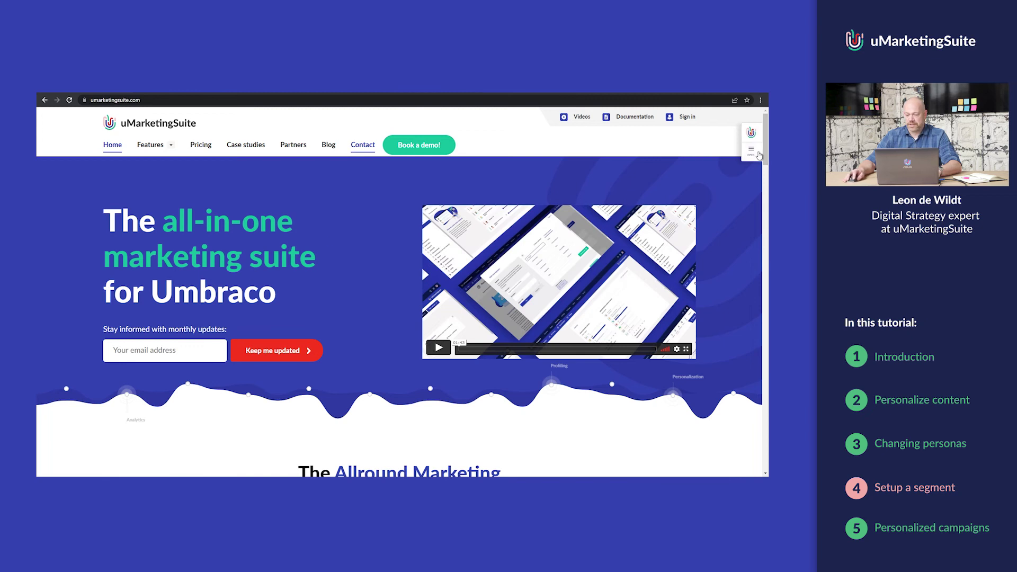
# - On the live homepage, simulate a visit as the segment "Marketer with multiple sessions"
pyautogui.click(753, 150)
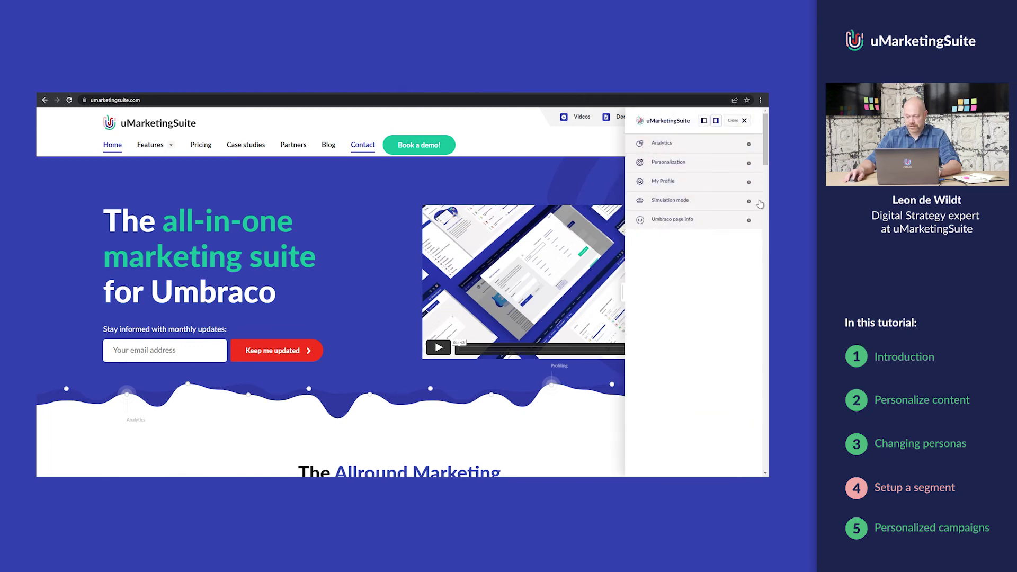
pyautogui.click(753, 202)
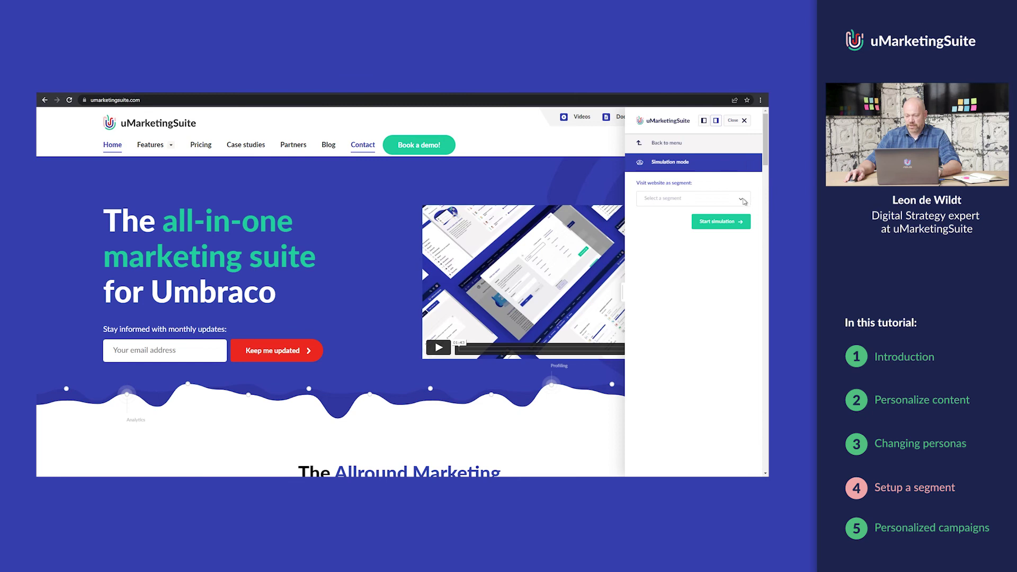
pyautogui.click(741, 200)
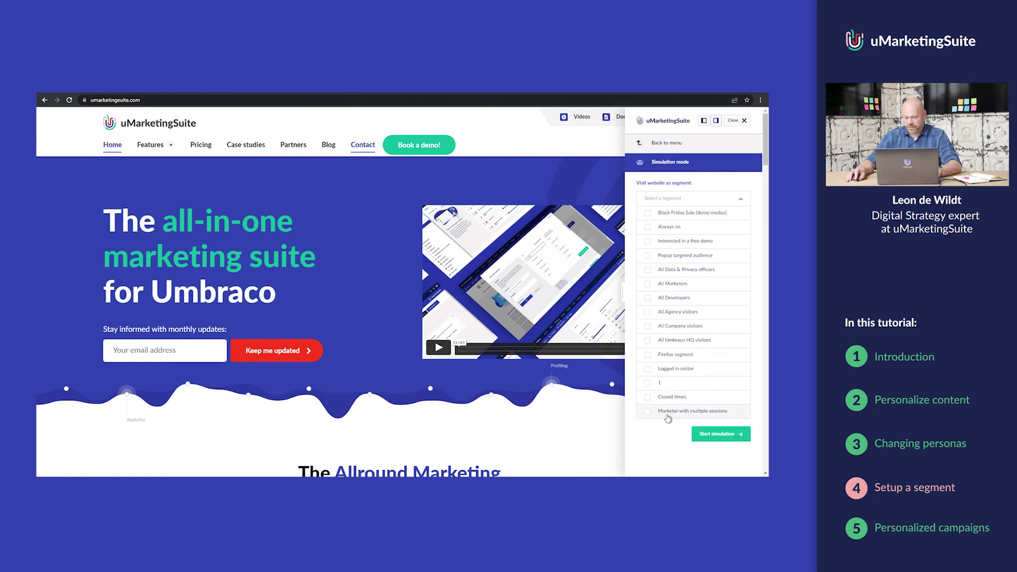
pyautogui.click(714, 417)
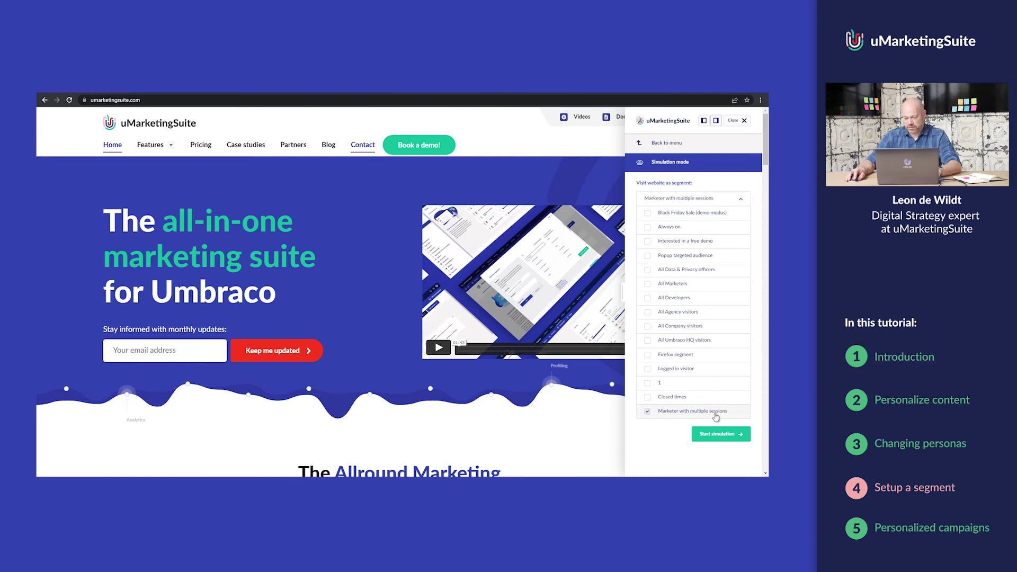
pyautogui.click(725, 435)
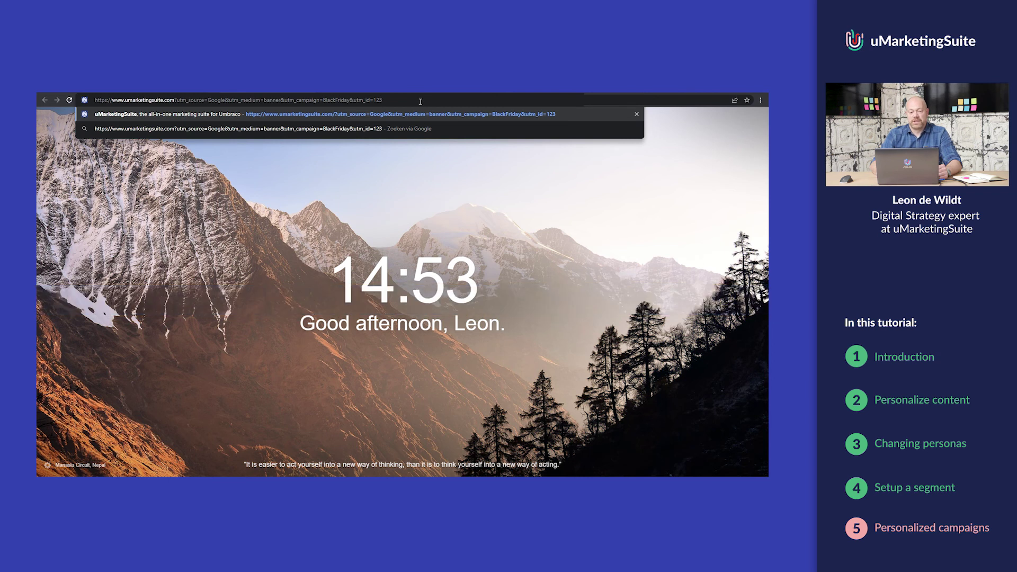
# - Visit the site through the BlackFriday campaign URL and view the Pricing, Partners and Book a demo pages, closing the discount popup
pyautogui.press('Return')
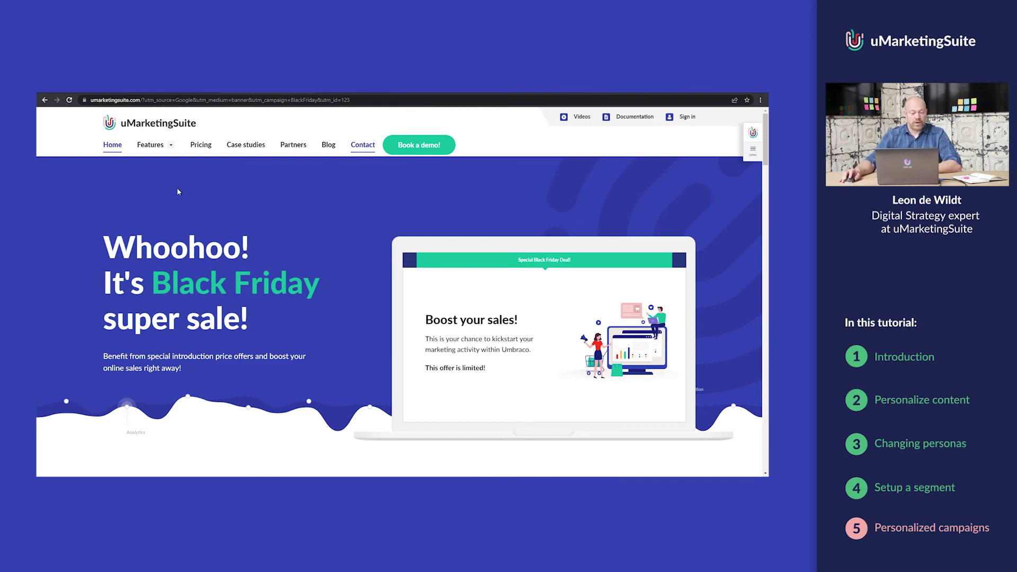
pyautogui.click(208, 152)
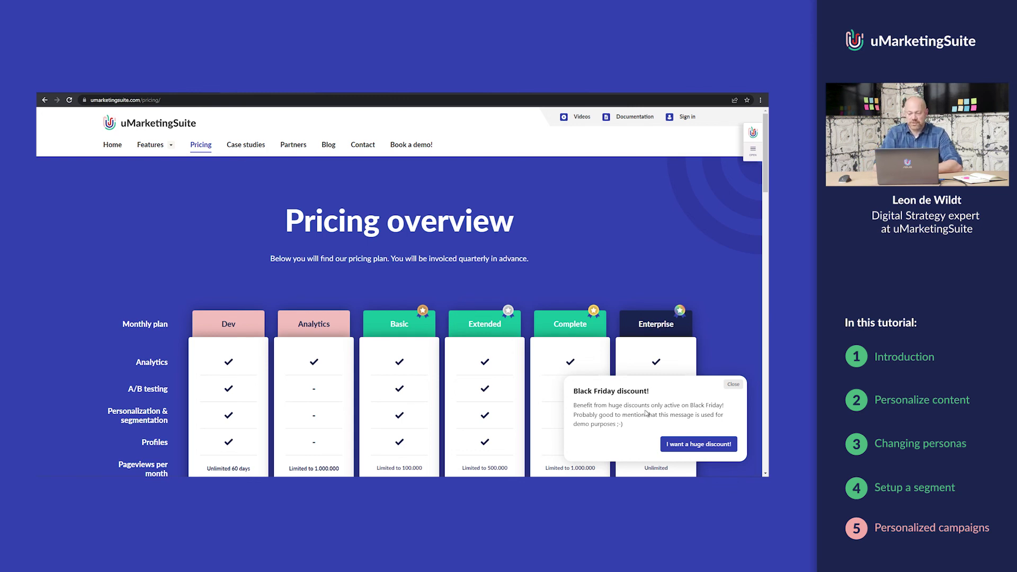
pyautogui.click(734, 386)
pyautogui.click(294, 146)
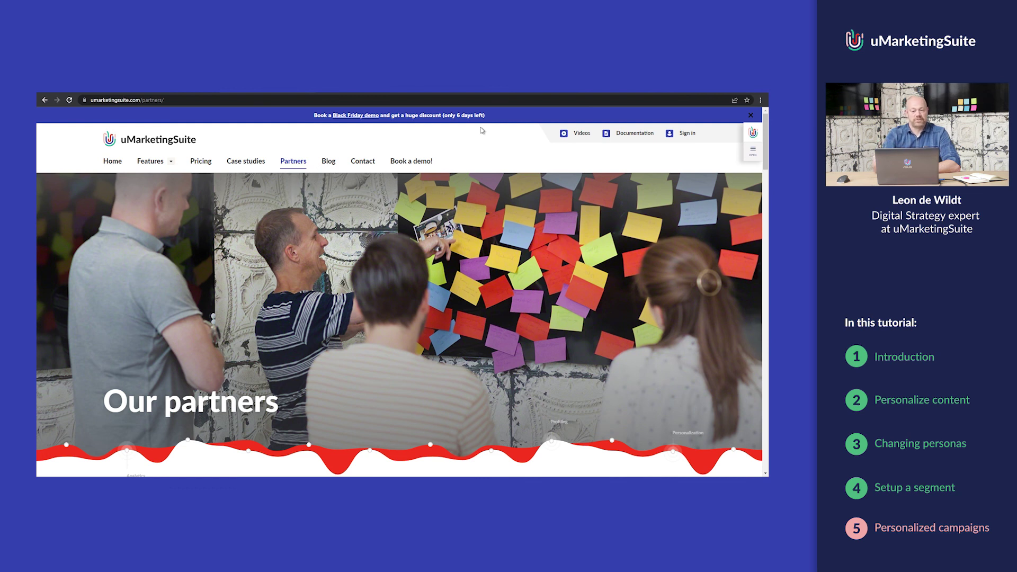
pyautogui.click(407, 161)
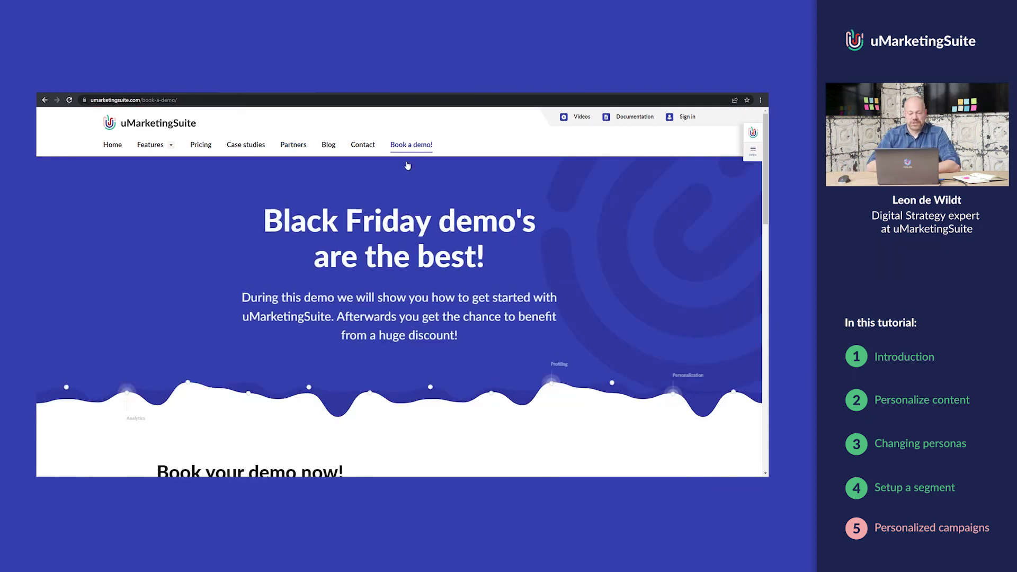